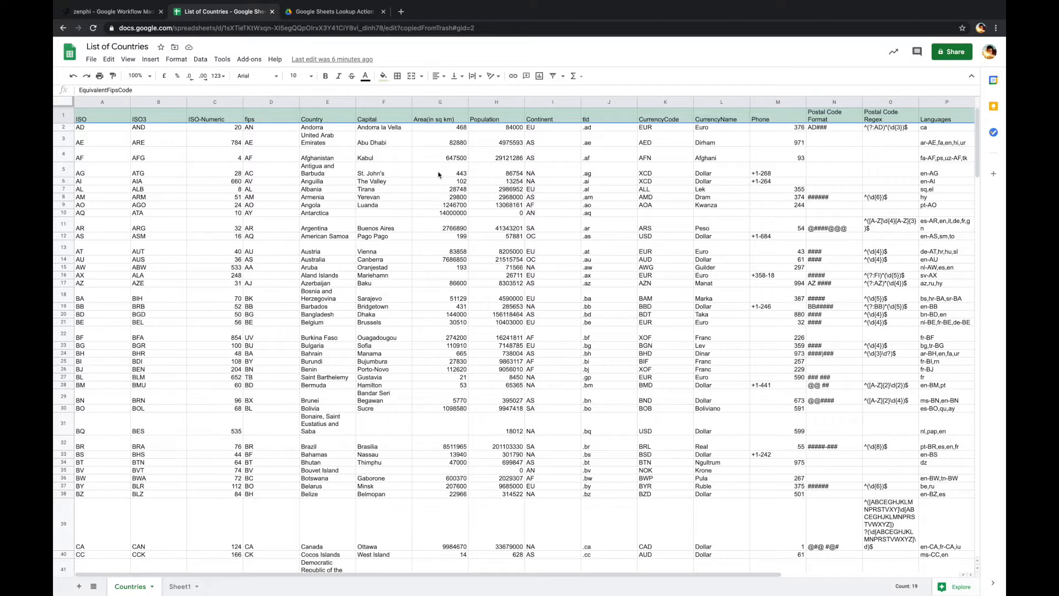
Step: Switch to zenphi, open the Google Sheets Lookup flow and add a Google Sheets Lookup Row action between Start and Stop
click(123, 15)
click(189, 112)
scroll(145, 351, down, 3)
scroll(145, 351, down, 2)
click(135, 428)
scroll(134, 383, down, 4)
scroll(127, 516, down, 1)
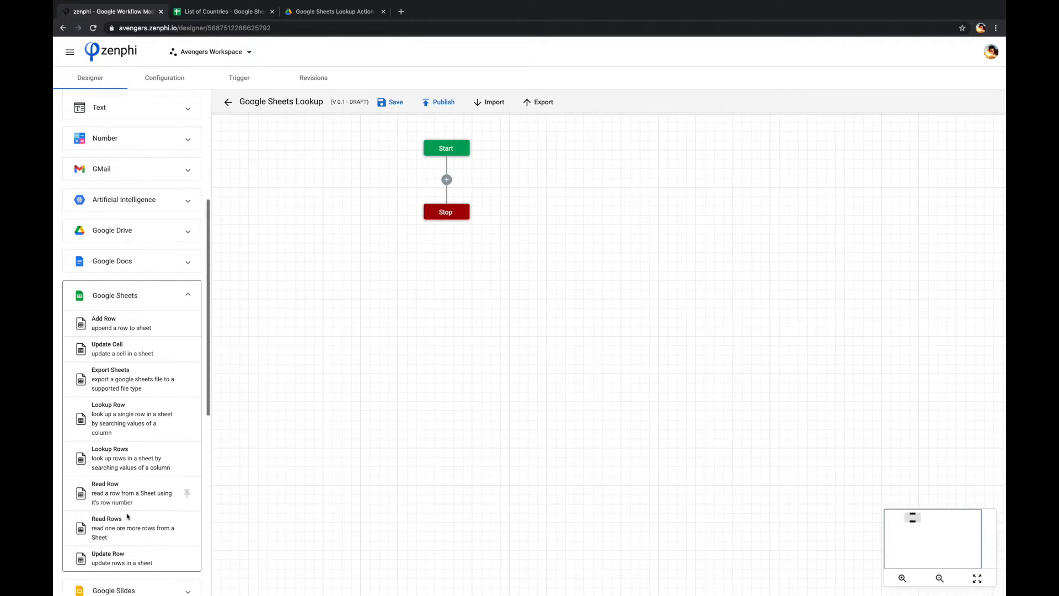
drag(117, 415, 446, 179)
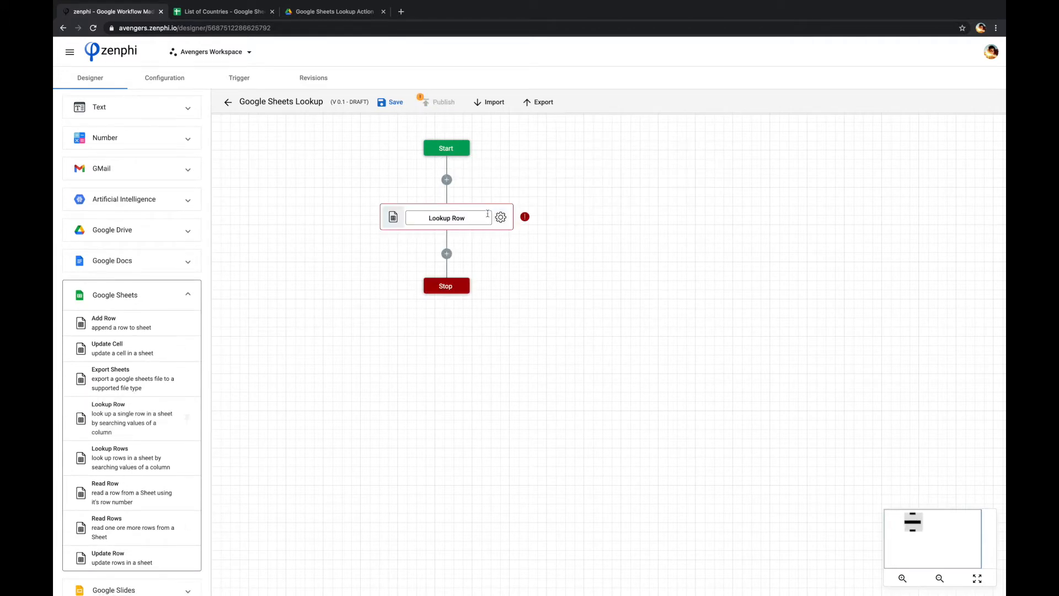
Step: Configure the Lookup Row action with the WW Google Sheets connection and the List of Countries file from the Google Sheets Lookup Action folder
click(487, 213)
click(951, 209)
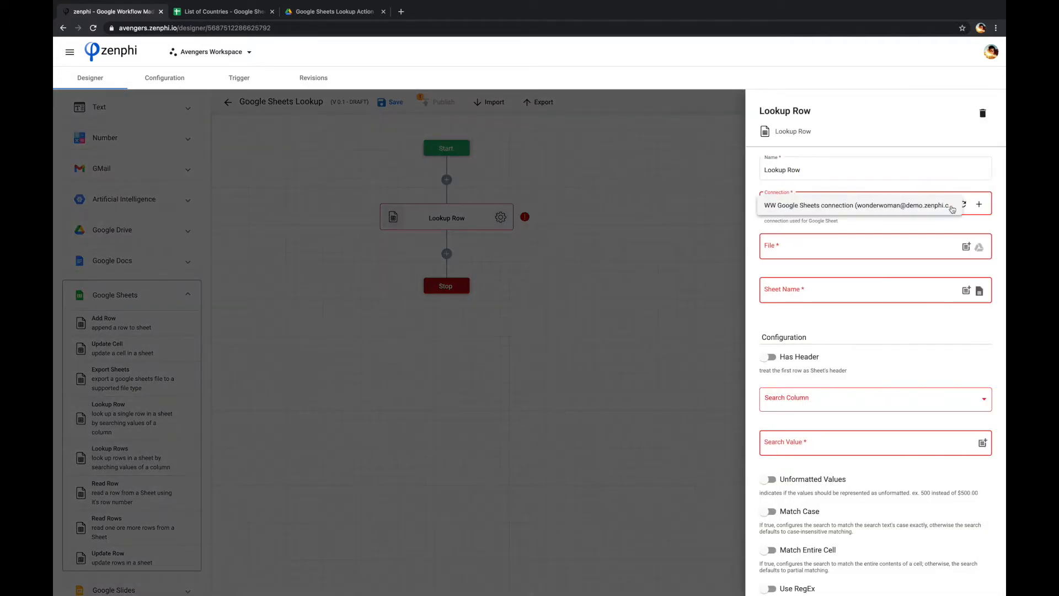
click(951, 209)
click(978, 247)
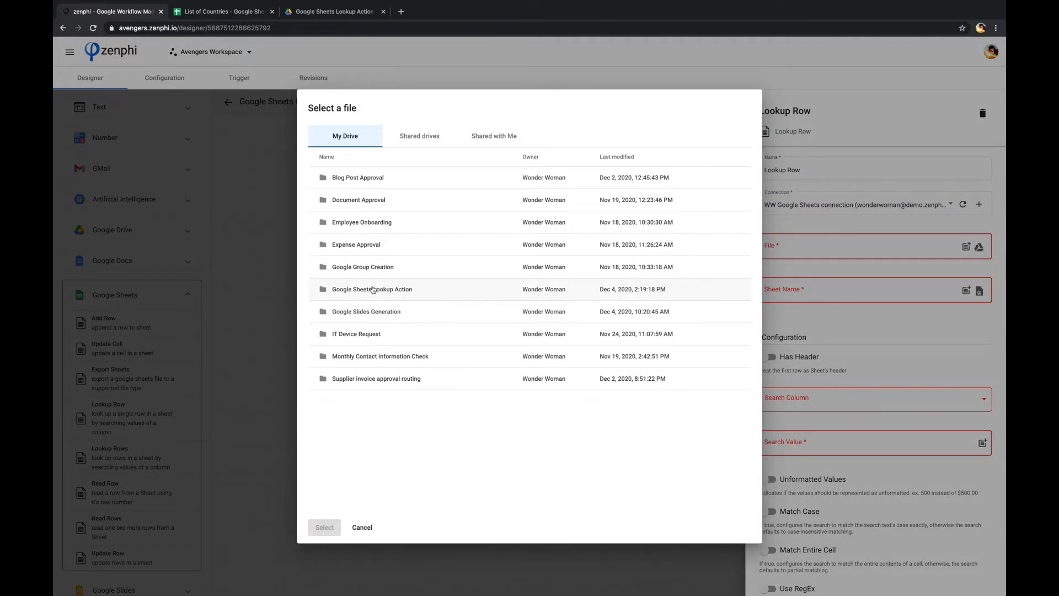
double_click(373, 289)
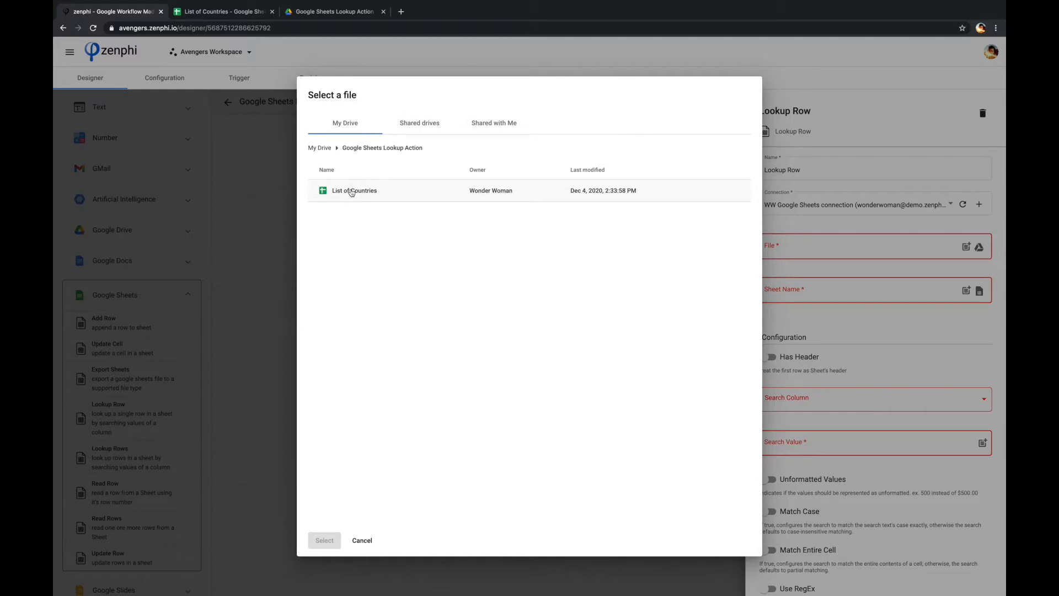
click(351, 192)
click(324, 539)
Step: Choose the Countries sheet for the lookup and load its columns with Has Header enabled
click(978, 292)
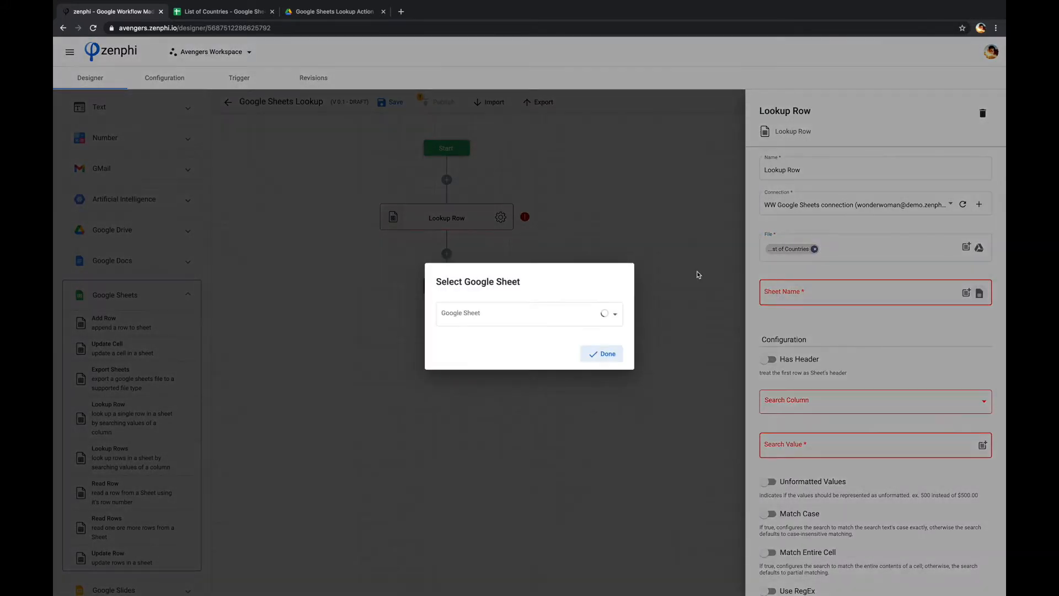
click(485, 314)
click(469, 351)
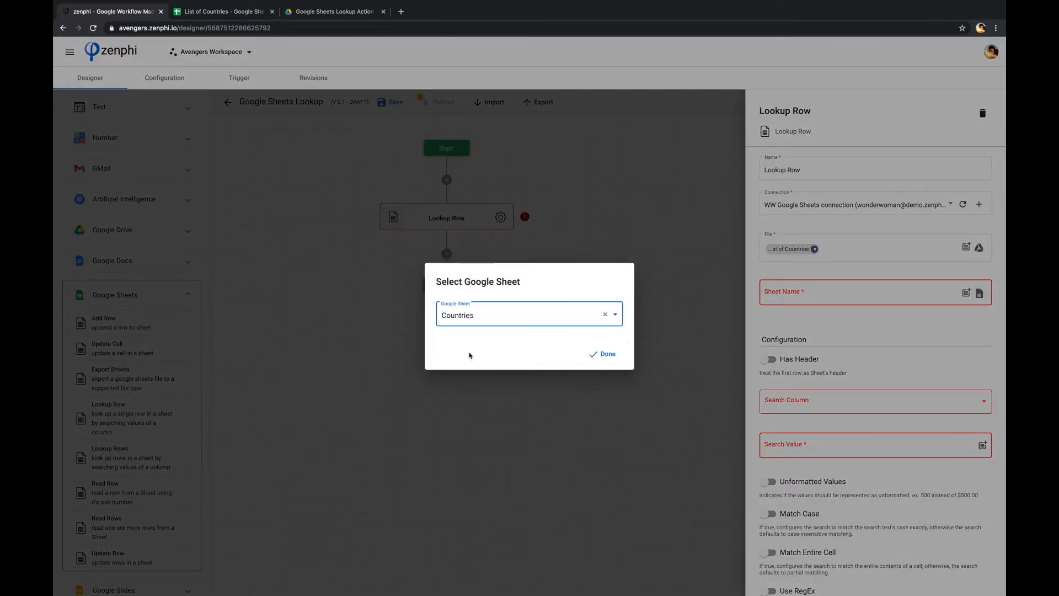
click(605, 354)
click(770, 362)
click(951, 369)
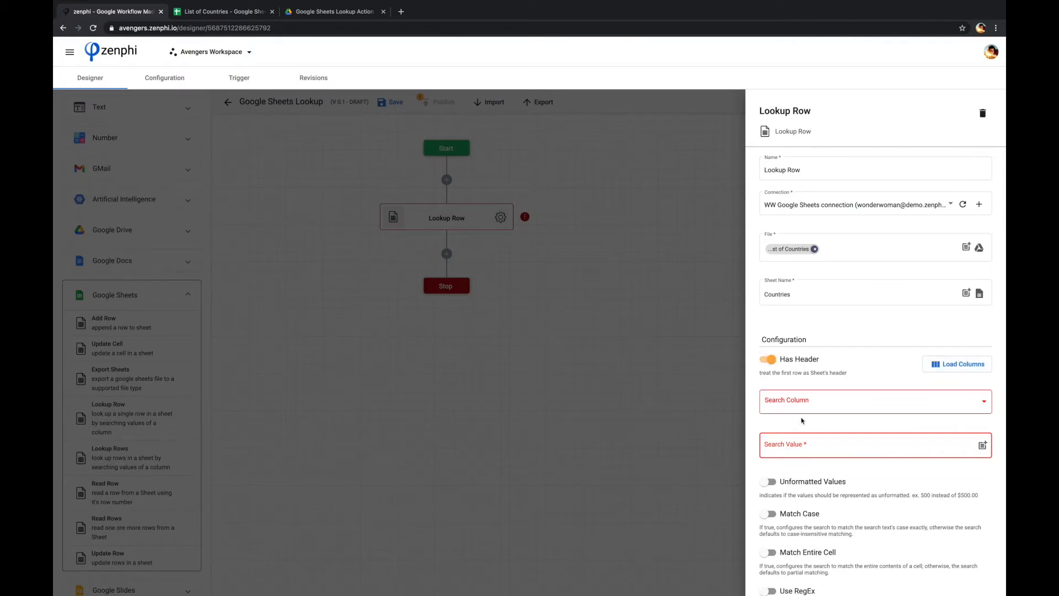
Step: Set the search column to ISO [ A ] and the search value to AU, checking the code in the List of Countries spreadsheet
click(853, 386)
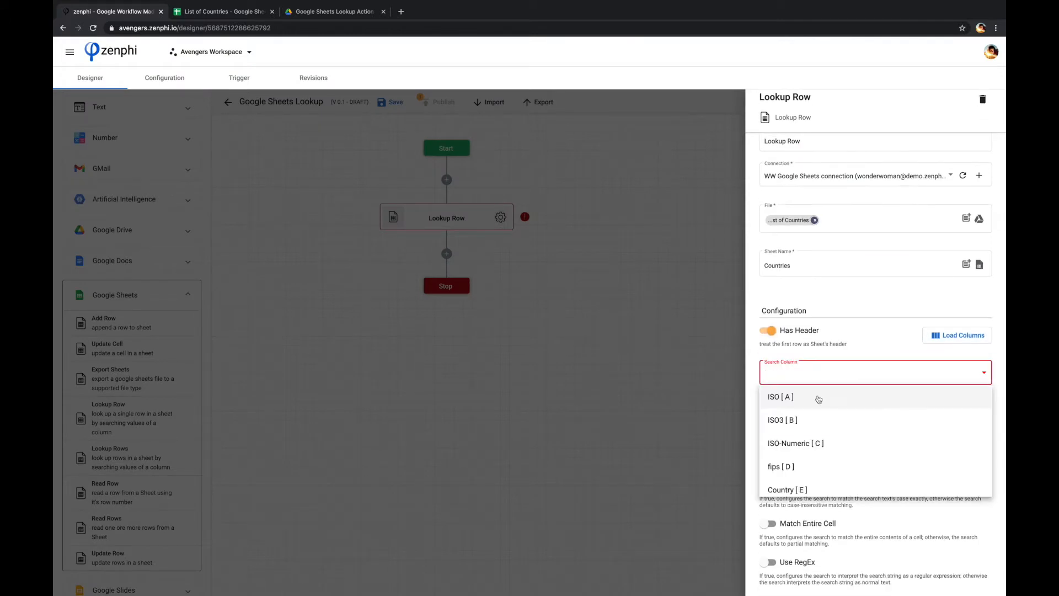
click(780, 398)
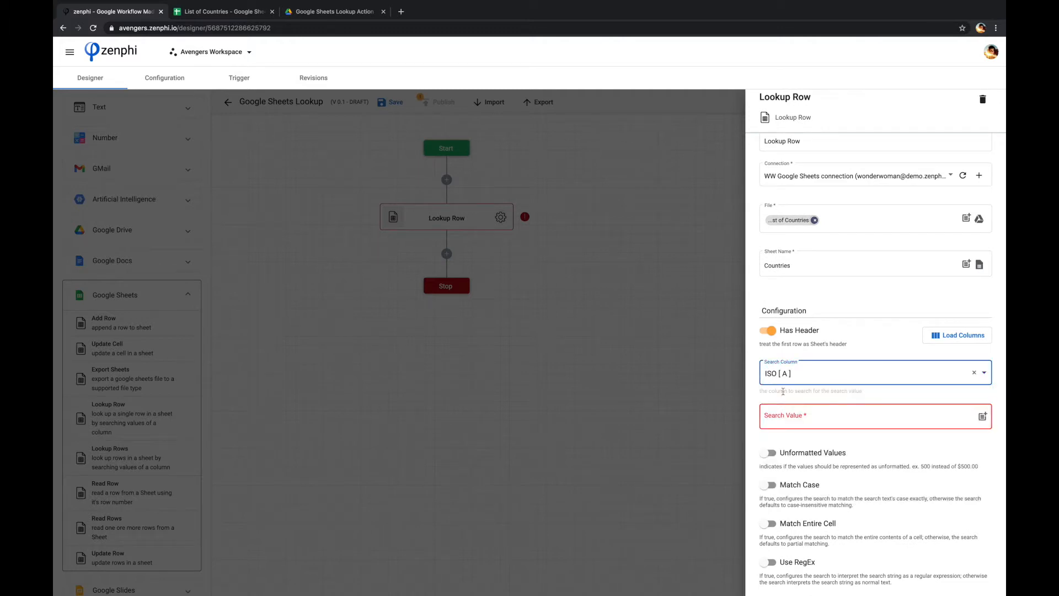
click(782, 418)
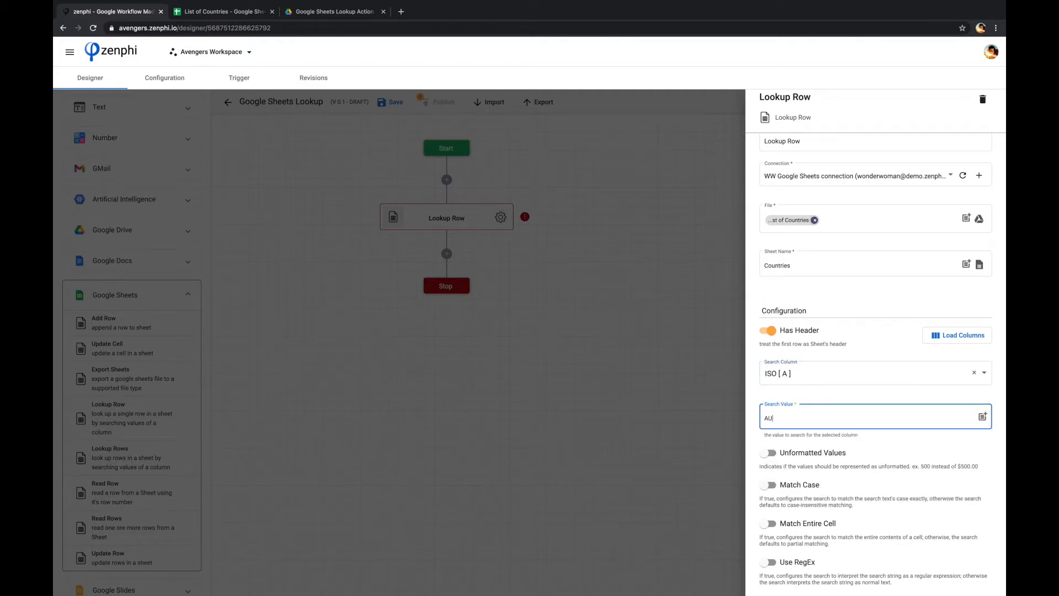
click(209, 16)
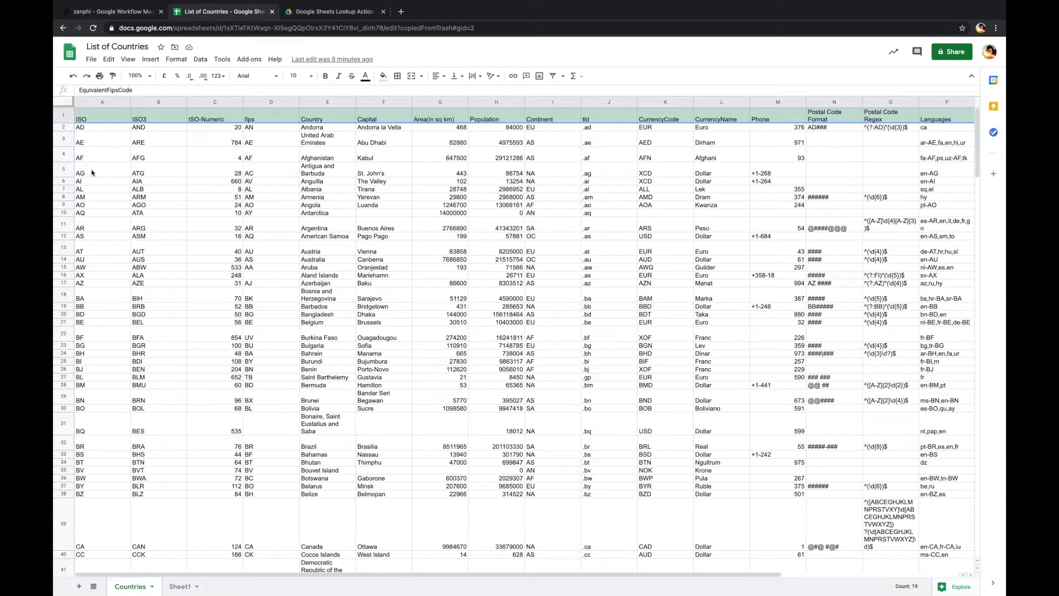
scroll(92, 172, down, 1)
click(117, 14)
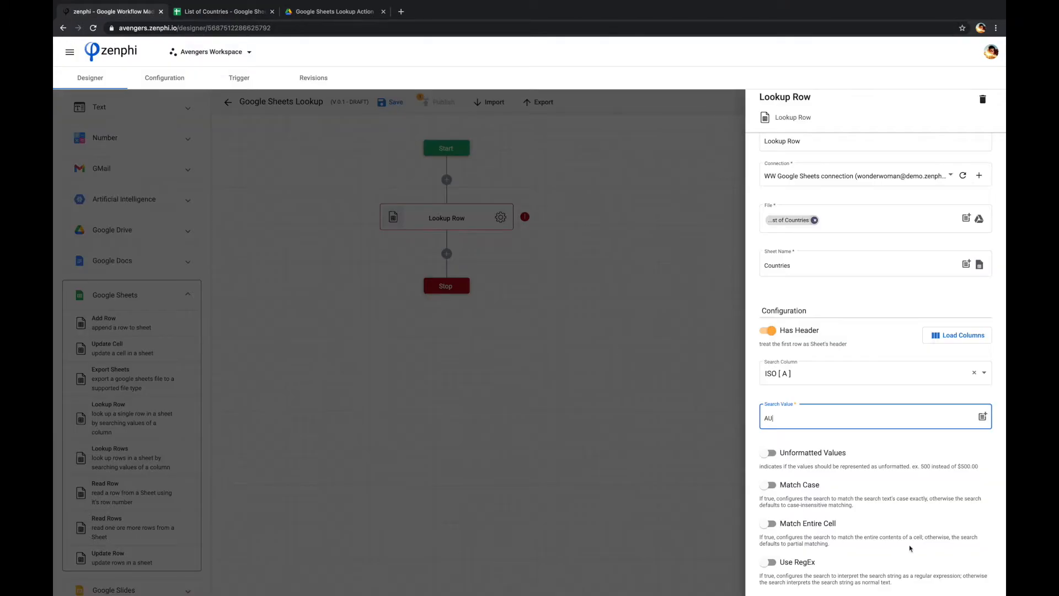
Step: Remove all retrieve columns except ISO [ A ], Country [ E ] and Capital [ F ] from the Lookup Row action
scroll(878, 432, down, 6)
scroll(878, 432, down, 2)
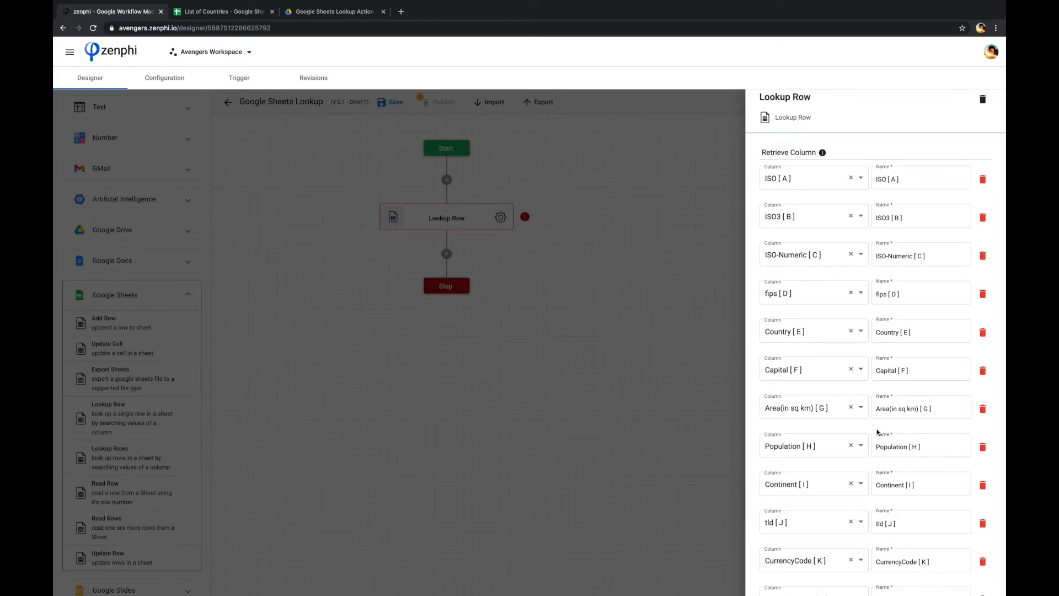
scroll(870, 401, down, 5)
click(982, 539)
click(982, 501)
triple_click(982, 501)
triple_click(982, 501)
double_click(983, 501)
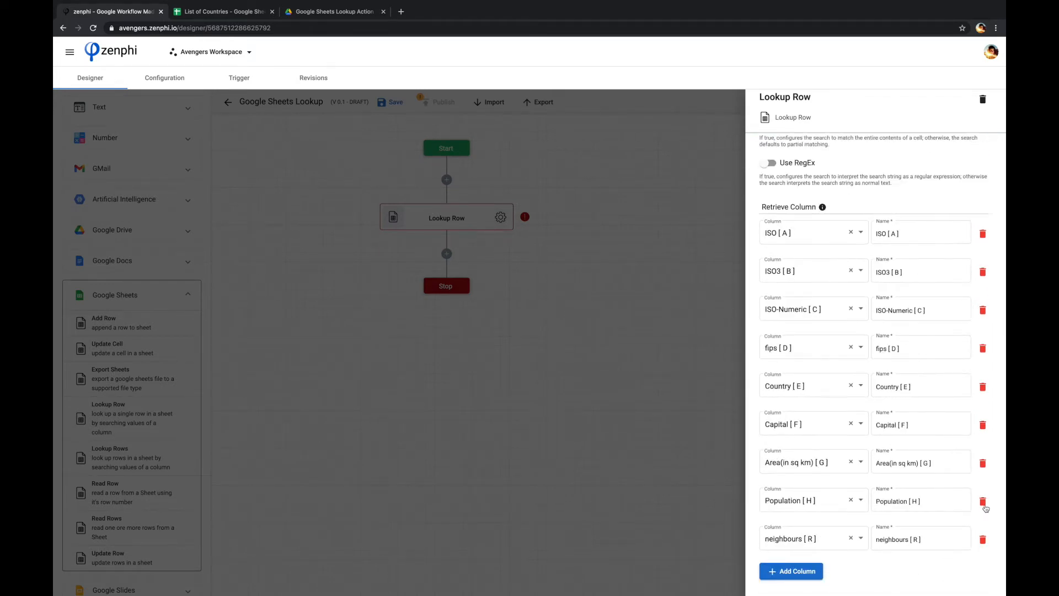
click(982, 501)
click(982, 502)
click(982, 539)
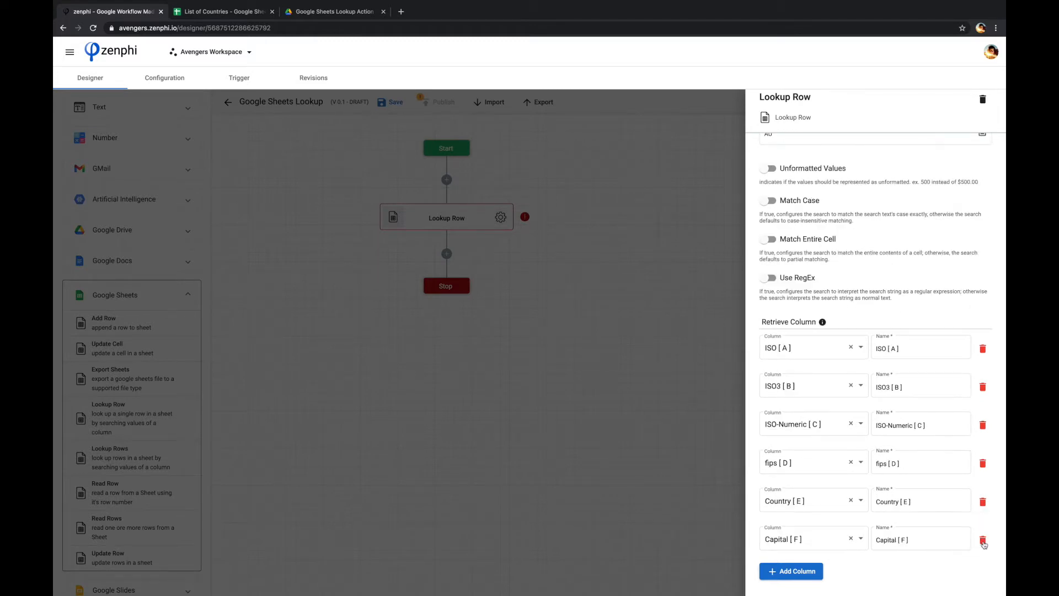
click(982, 463)
click(982, 463)
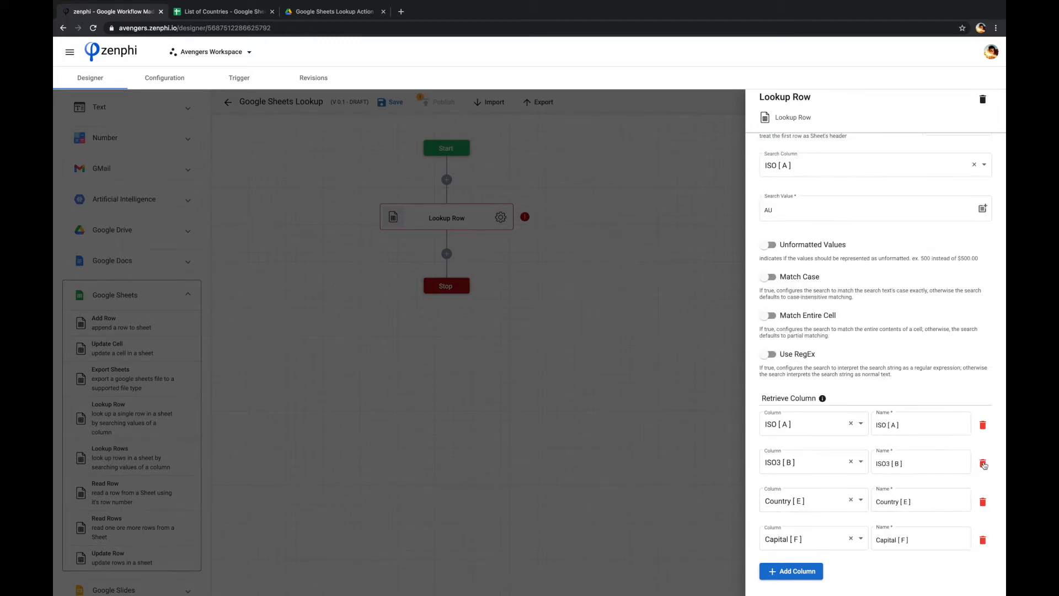
click(982, 463)
click(689, 426)
Step: Rename the Lookup Row action as Lookup Country
click(488, 212)
double_click(794, 170)
text(Country)
click(644, 178)
Step: Find the Log To History action and add it between Lookup Country and Stop
scroll(157, 191, up, 5)
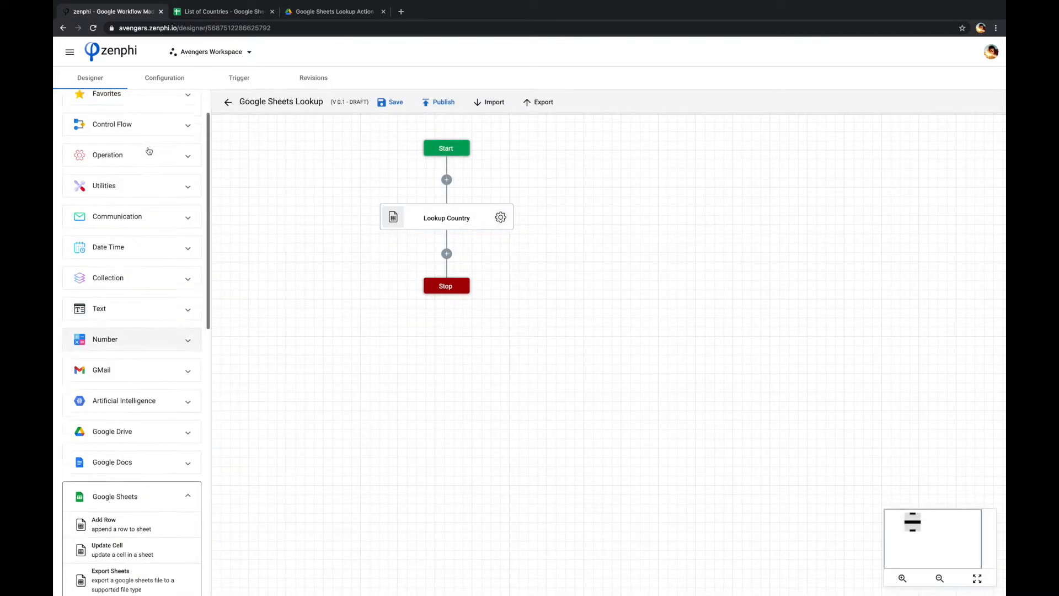
text(log)
drag(127, 147, 446, 255)
Step: Begin the Log To History message with "The country Name is:" followed by the Country [ E ] token from Lookup Country
click(501, 292)
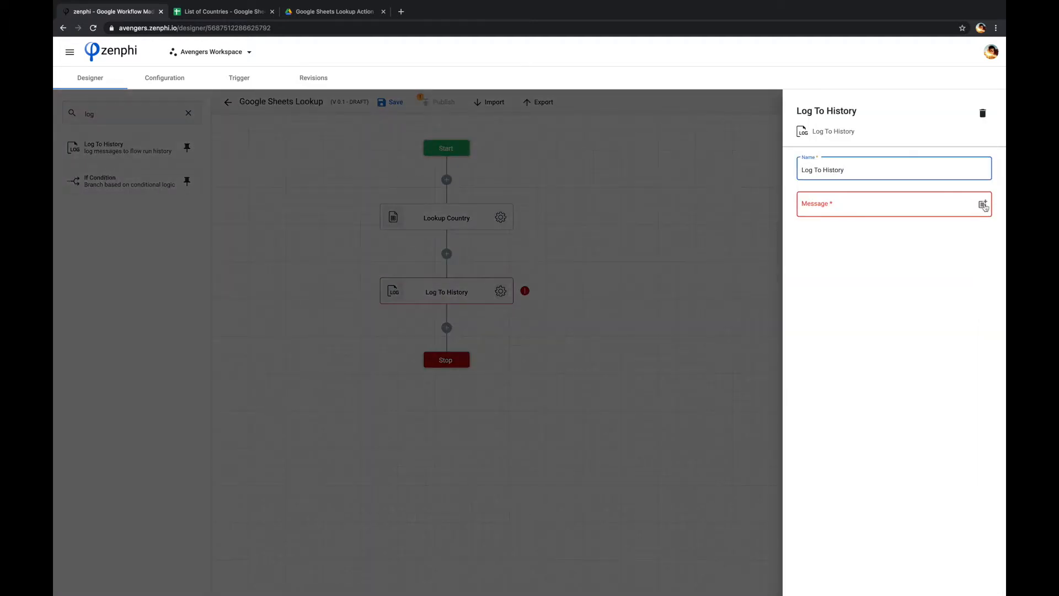
click(910, 207)
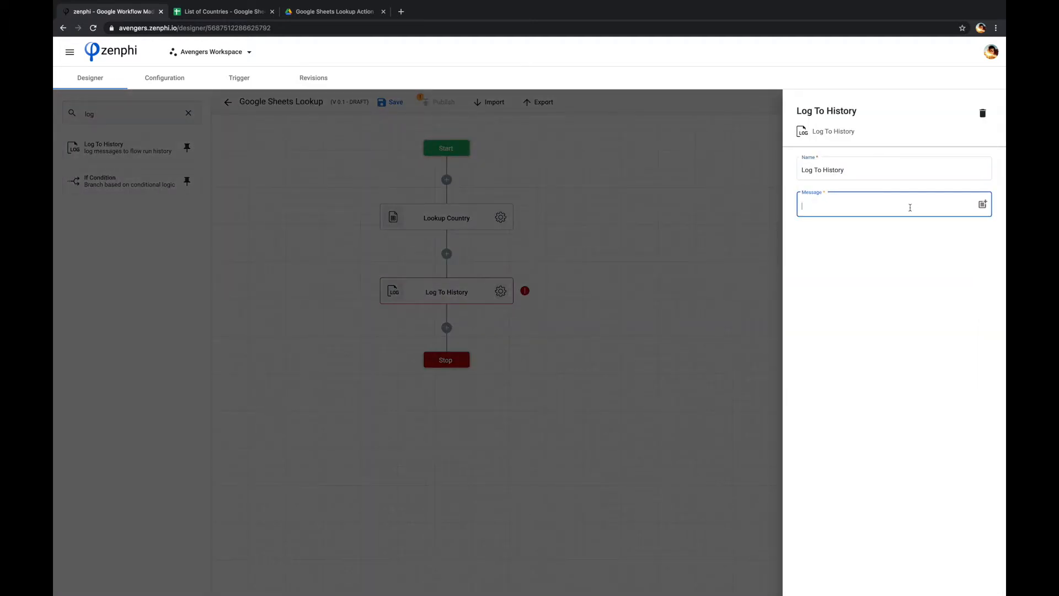
text(The country Name is:)
click(982, 206)
click(649, 192)
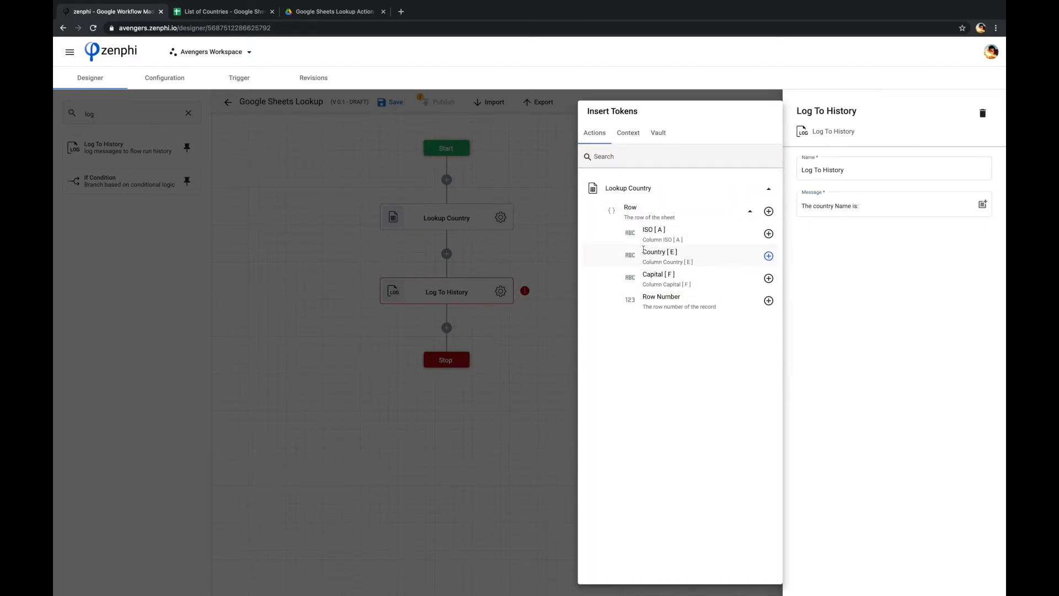
click(769, 257)
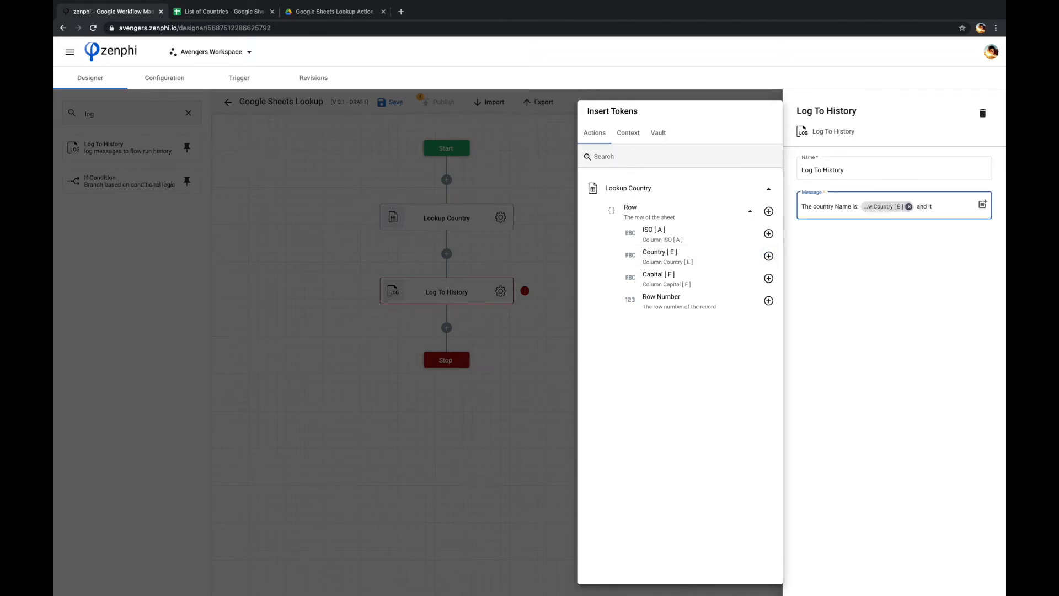
Step: Extend the log message with "and it's Capital is:" and the Capital [ F ] token from Lookup Country
text(and it's Capital is: @)
key(Down)
key(Down)
key(Down)
key(Return)
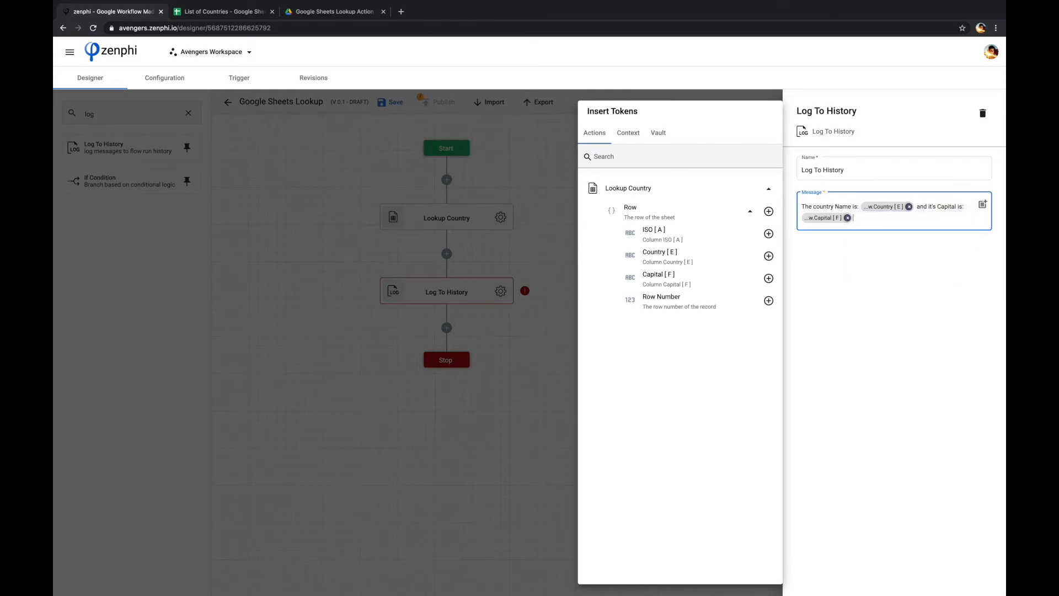
click(314, 350)
Step: Publish the flow and start a manual run of Google Sheets Lookup from the flows list
click(226, 103)
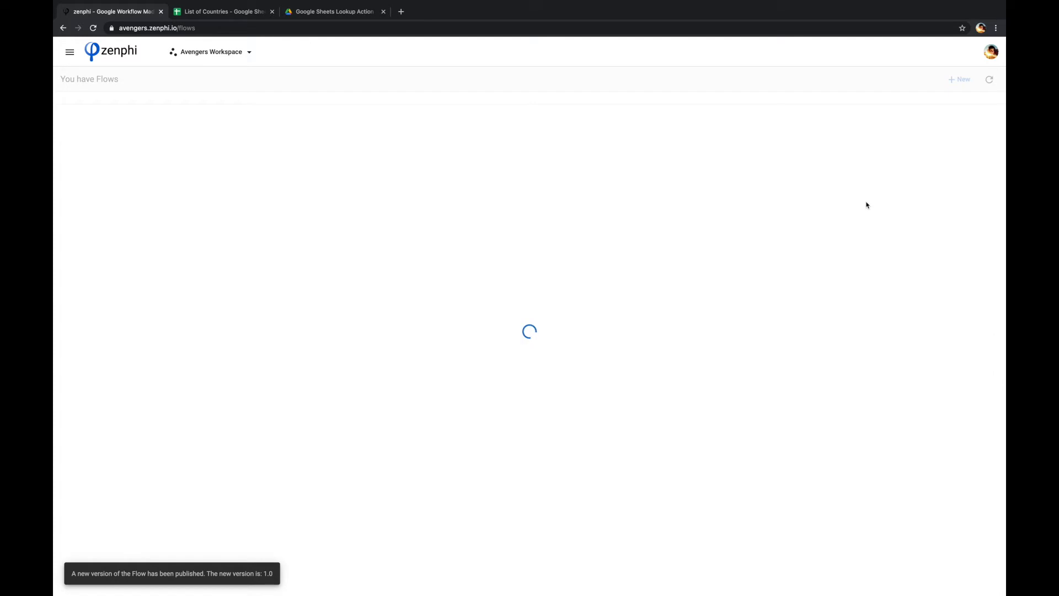
click(893, 139)
click(611, 352)
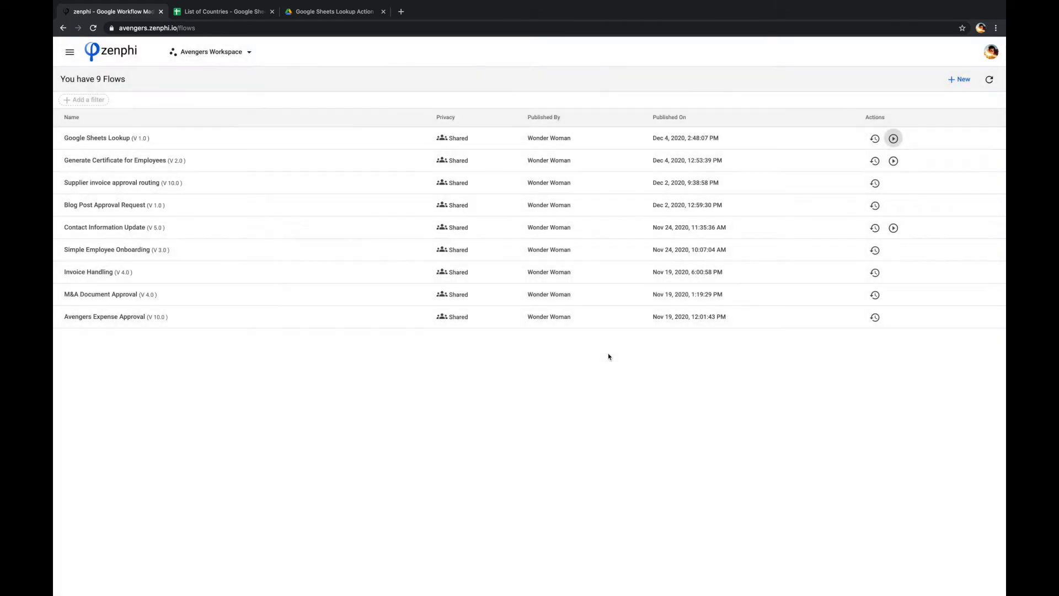
Step: Open the latest run of the Google Sheets Lookup flow and examine the message in its log stream
click(874, 138)
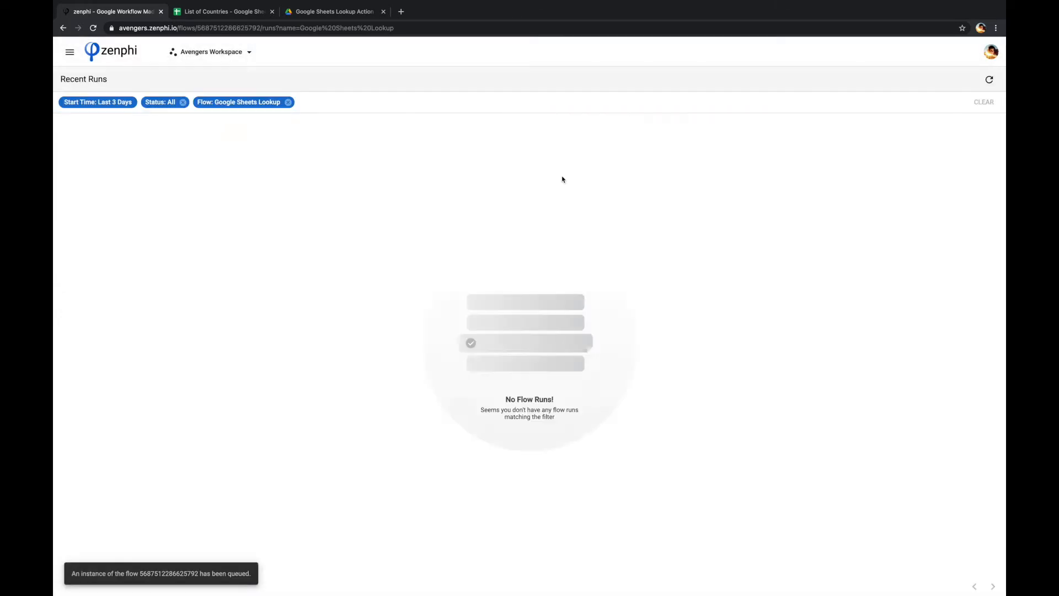
click(989, 79)
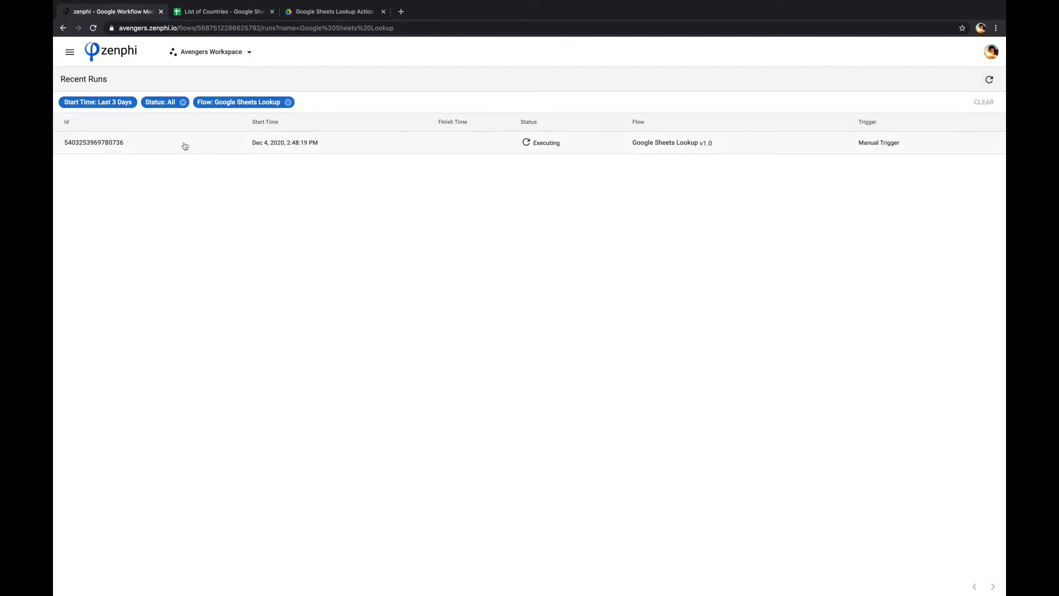
click(88, 149)
click(990, 81)
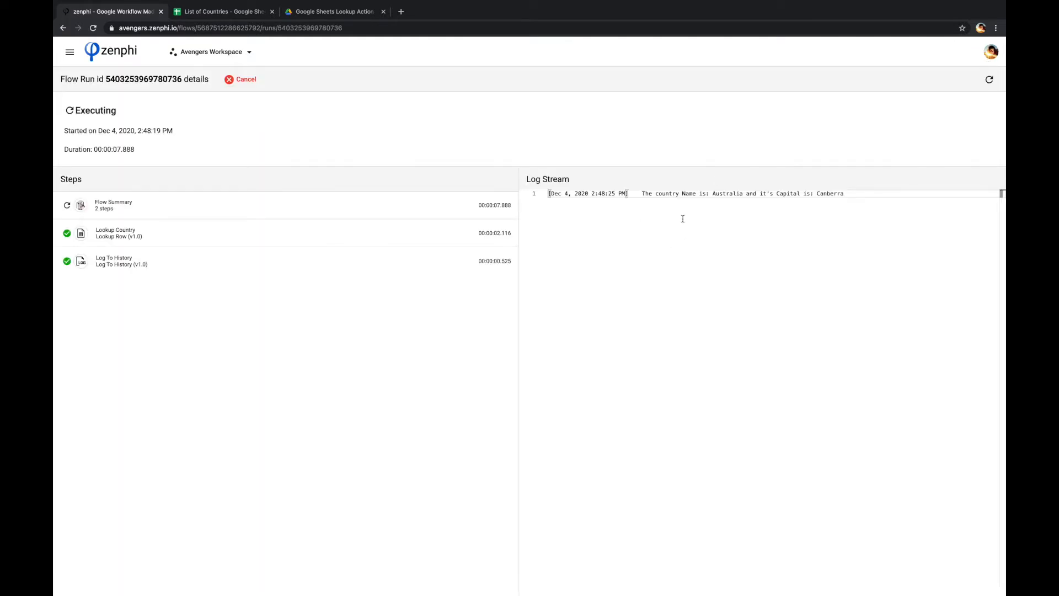
drag(639, 196, 864, 198)
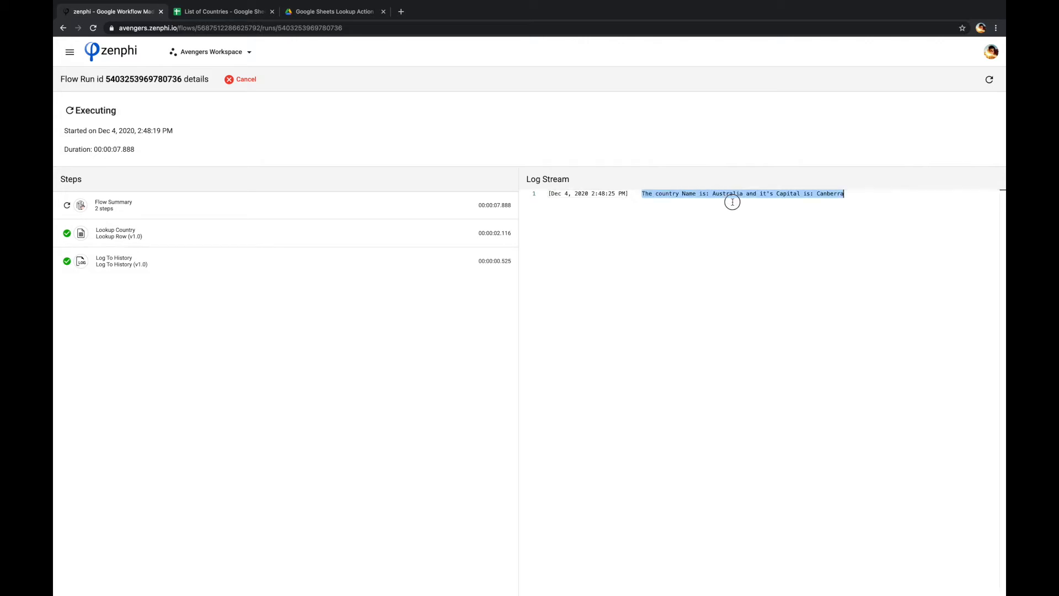
Step: Return to the flows list and reopen the Google Sheets Lookup flow in the designer
click(70, 53)
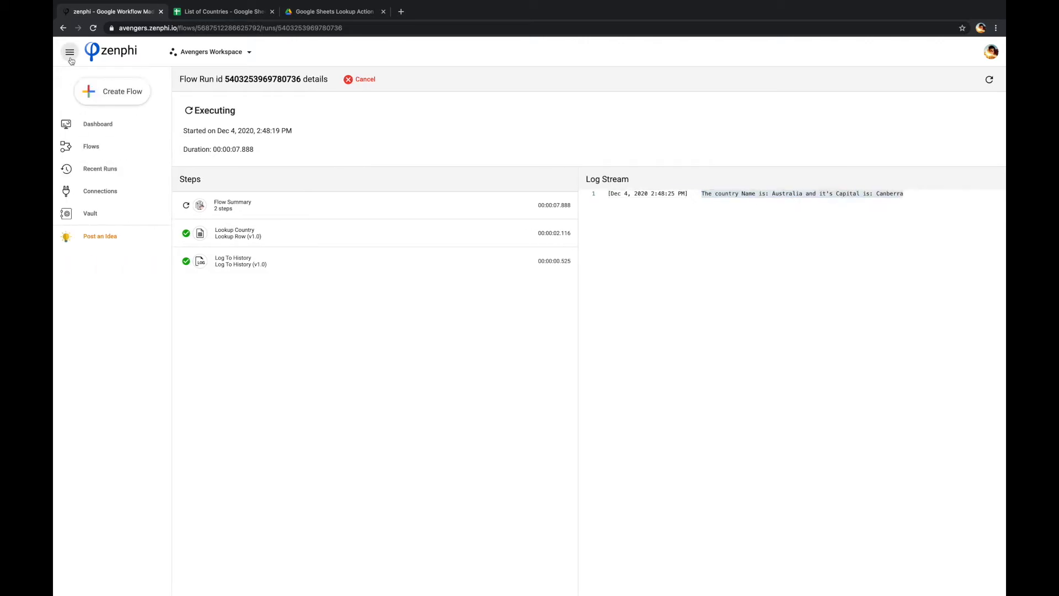
click(107, 151)
click(236, 145)
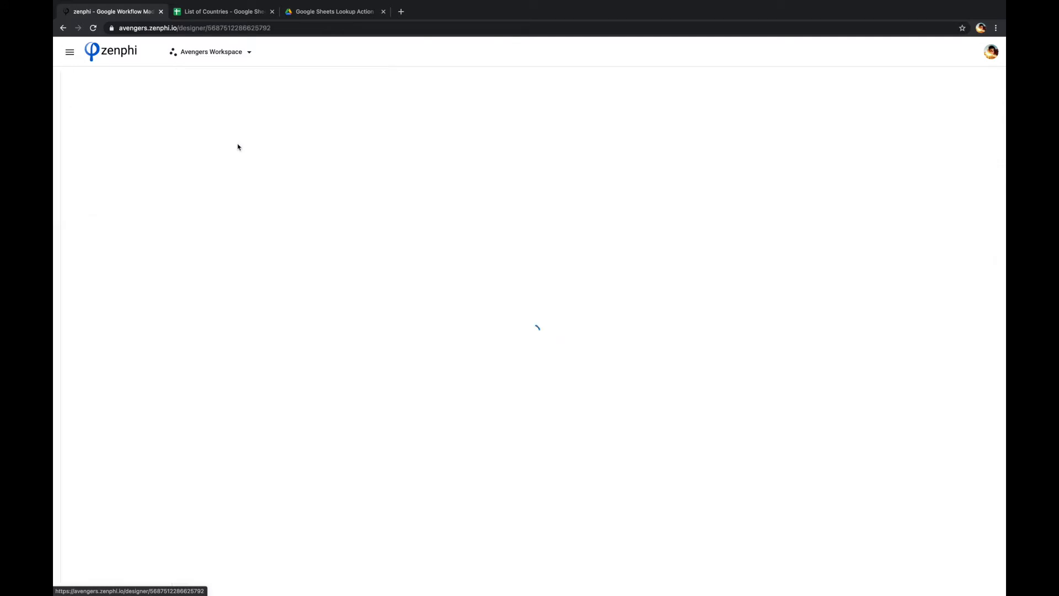
Step: Review the available Google Sheets actions and the columns of the List of Countries spreadsheet
scroll(124, 305, down, 7)
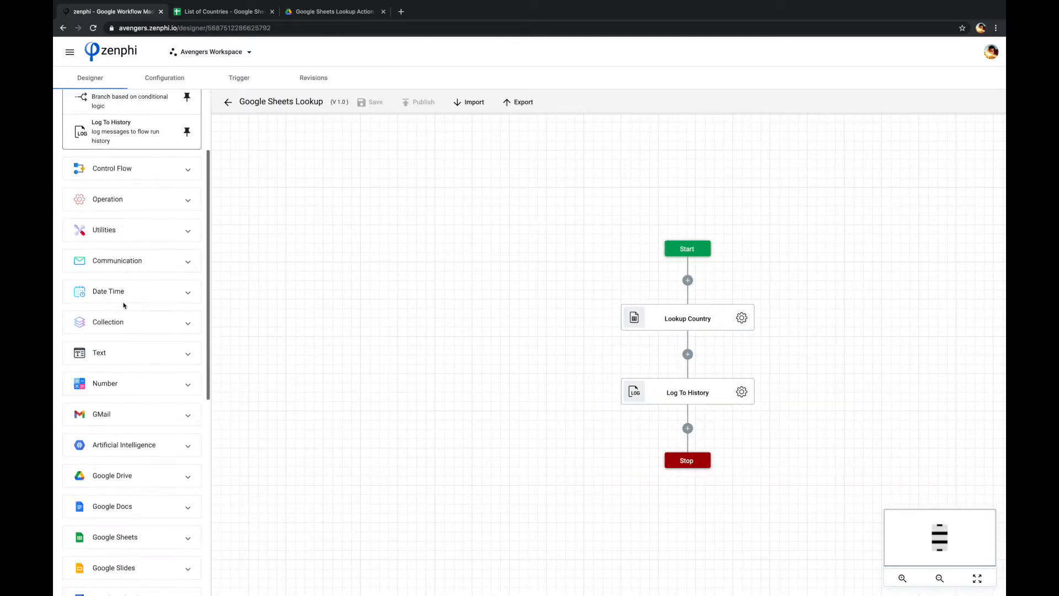
click(123, 255)
scroll(123, 259, down, 2)
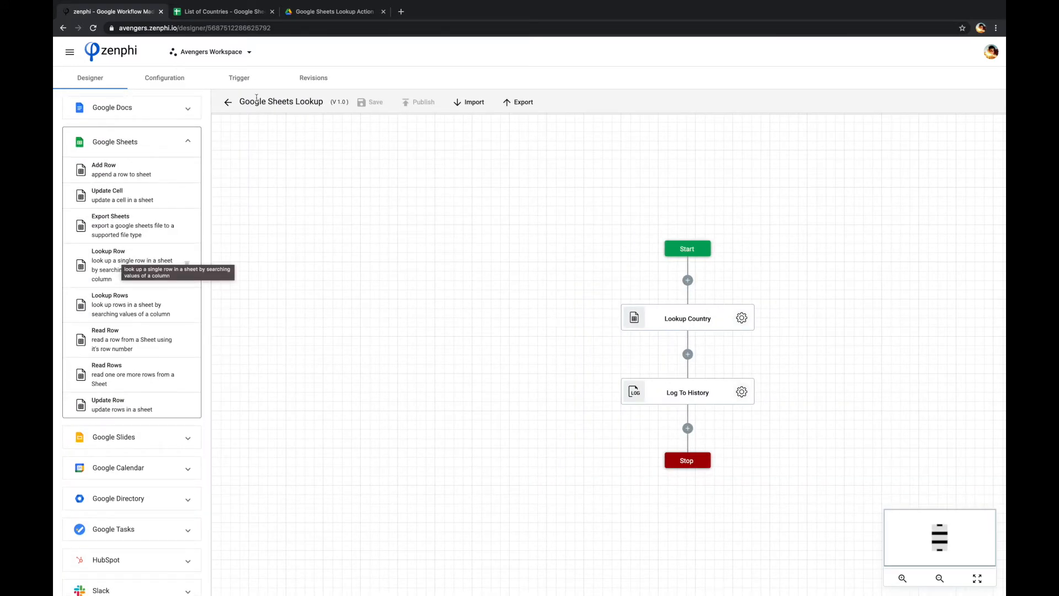
click(220, 12)
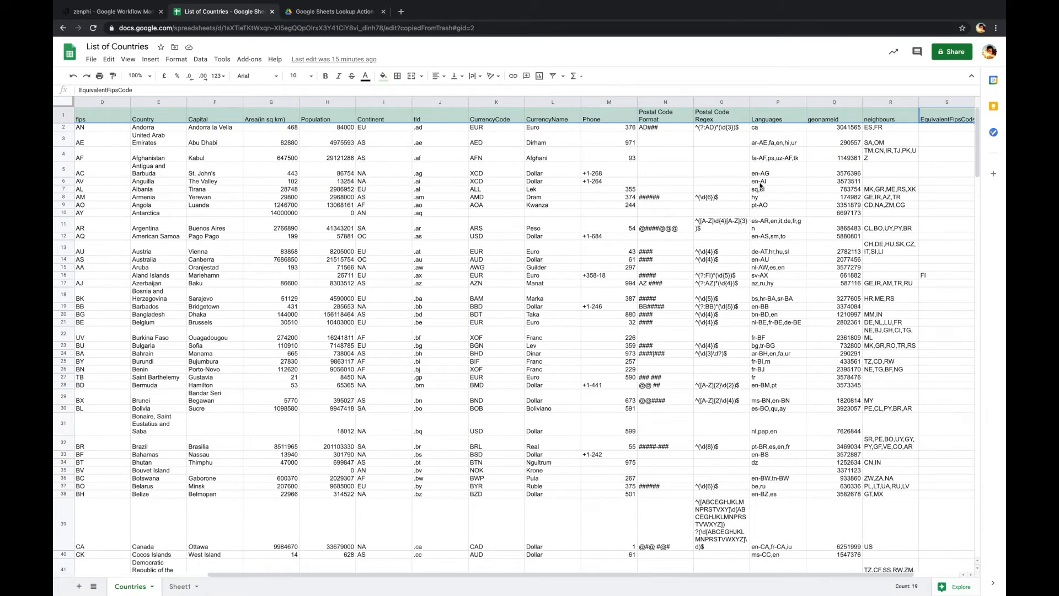
click(114, 11)
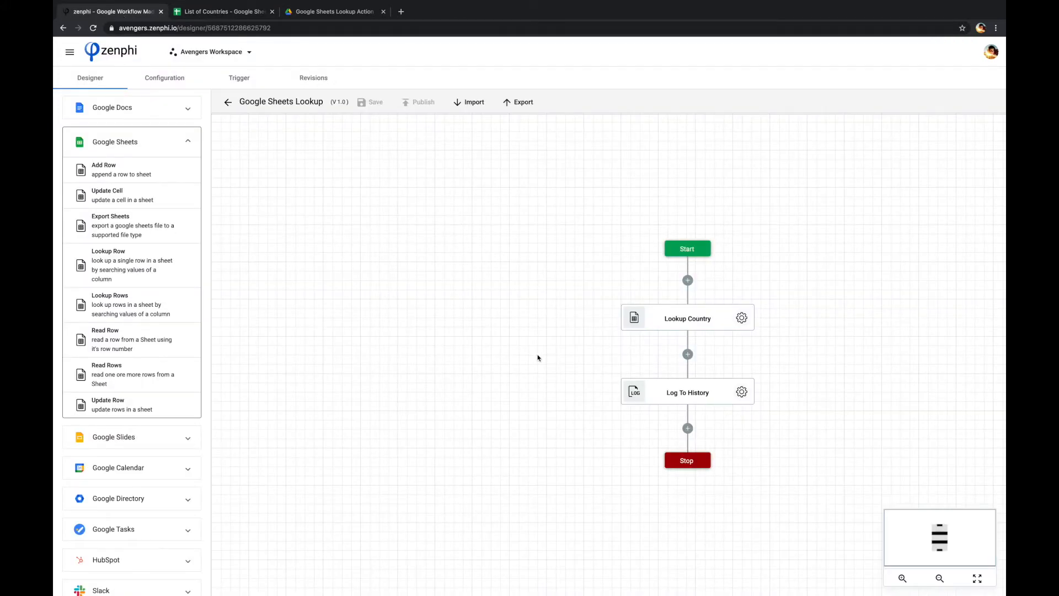
Step: Delete the Lookup Country and Log To History actions from the flow
click(583, 263)
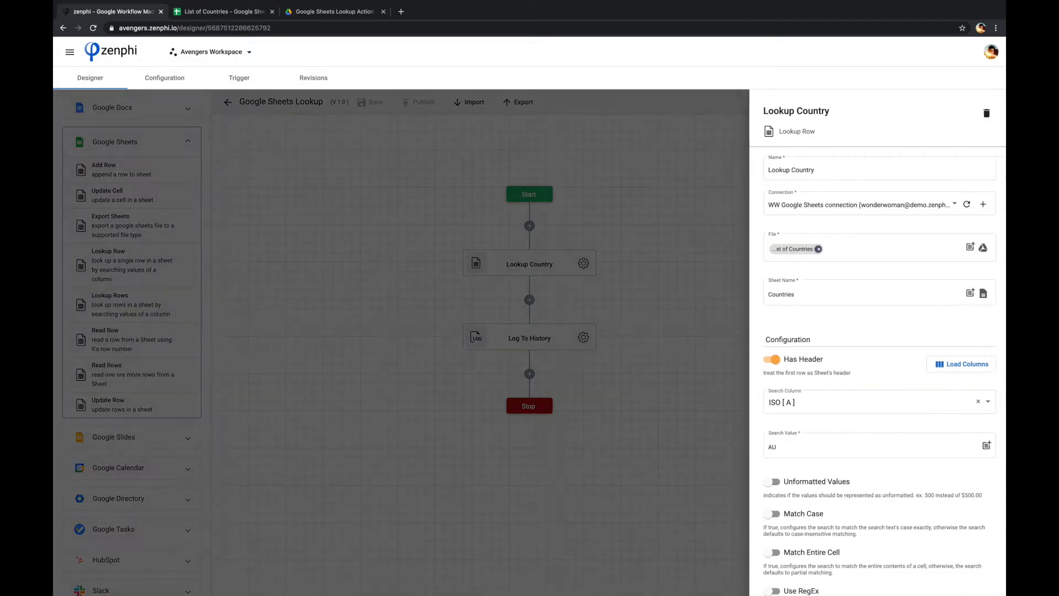
click(987, 113)
click(583, 263)
click(985, 113)
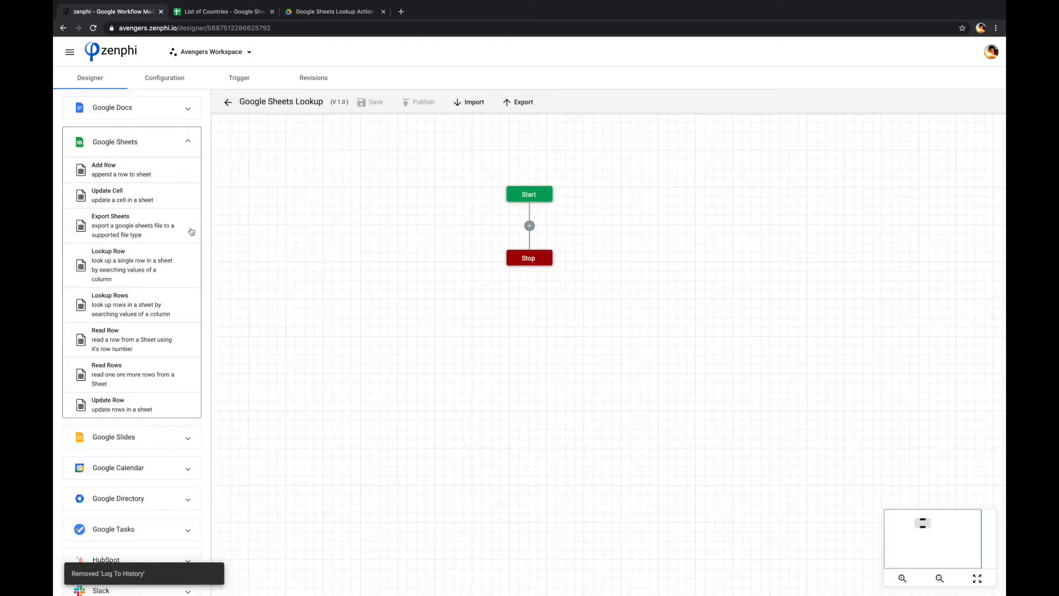
Step: Add a Lookup Rows action between Start and Stop, using the WW Google Sheets connection and the List of Countries file from the Google Sheets Lookup Action folder
drag(102, 311, 529, 225)
click(583, 264)
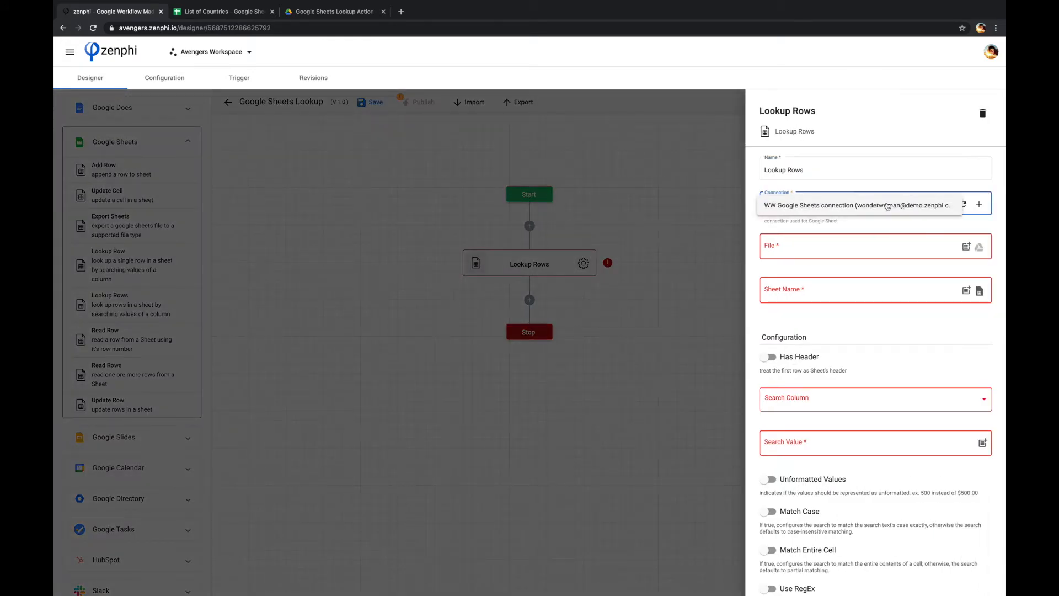
click(978, 247)
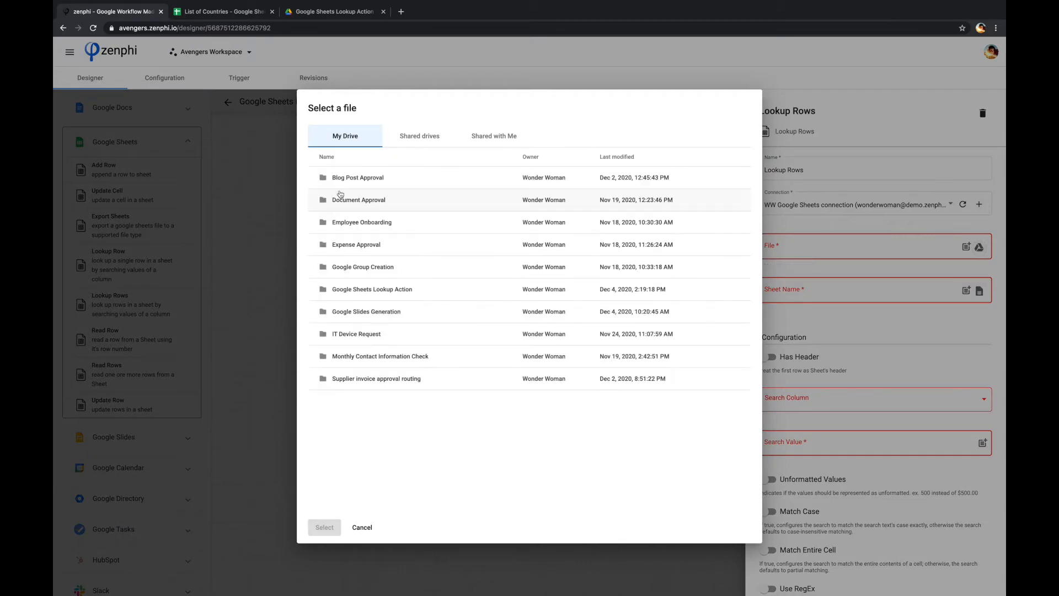
double_click(386, 294)
click(362, 190)
click(324, 527)
Step: Set the Lookup Rows sheet to Countries, enable Has Header, and load the sheet's columns
click(980, 293)
click(530, 314)
click(529, 346)
click(606, 353)
click(800, 359)
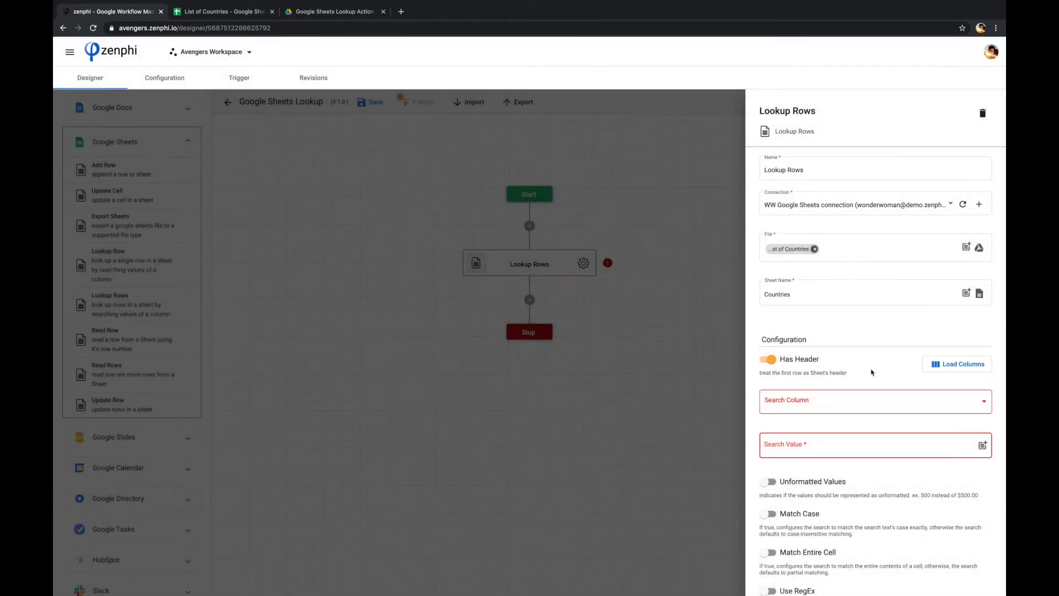
click(941, 369)
Step: Set the search column to Languages [ P ] and the search value to EN
click(942, 401)
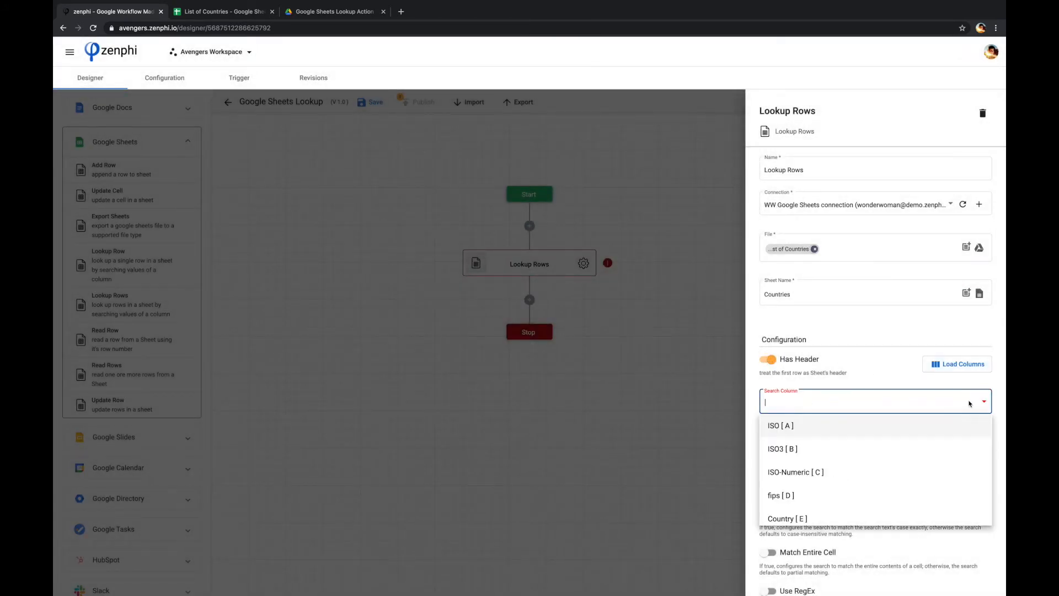
scroll(873, 432, down, 8)
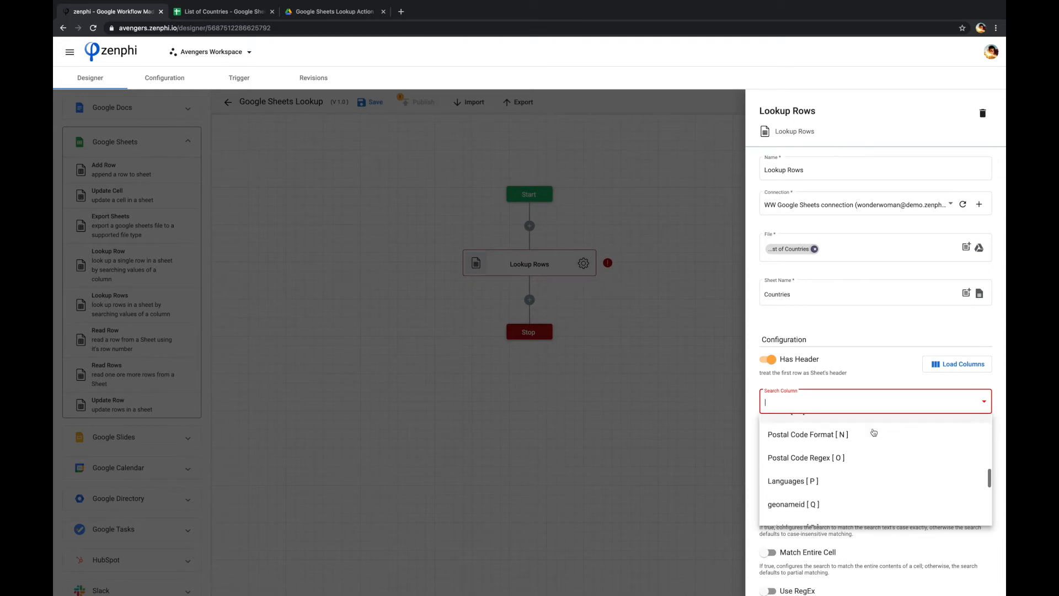
click(815, 480)
click(830, 447)
text(EN)
Step: Remove all retrieved columns except ISO [ A ] and Country [ E ] from the Lookup Rows action
scroll(830, 448, down, 3)
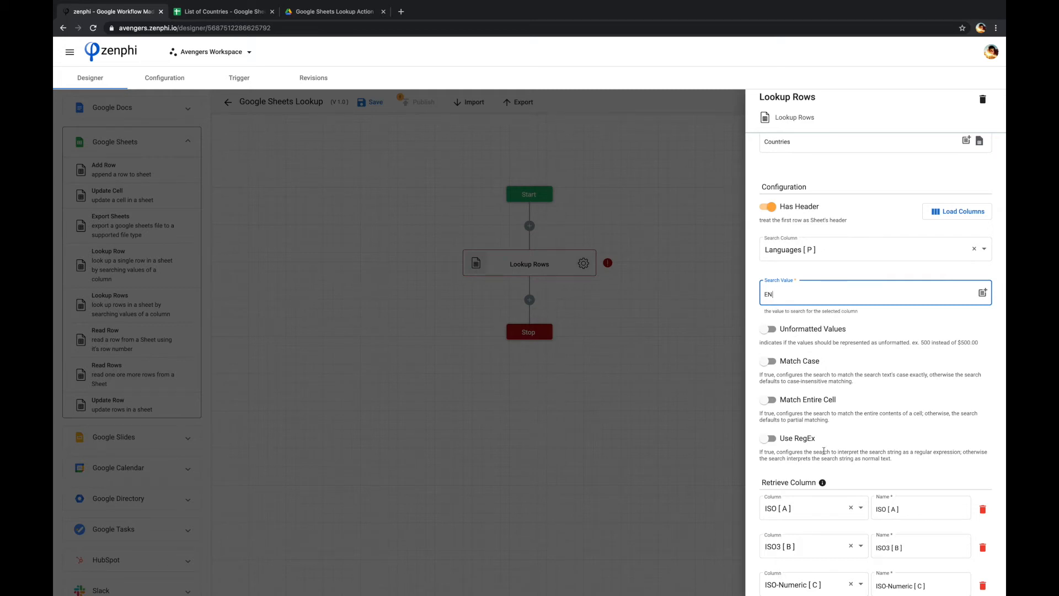
scroll(823, 450, down, 3)
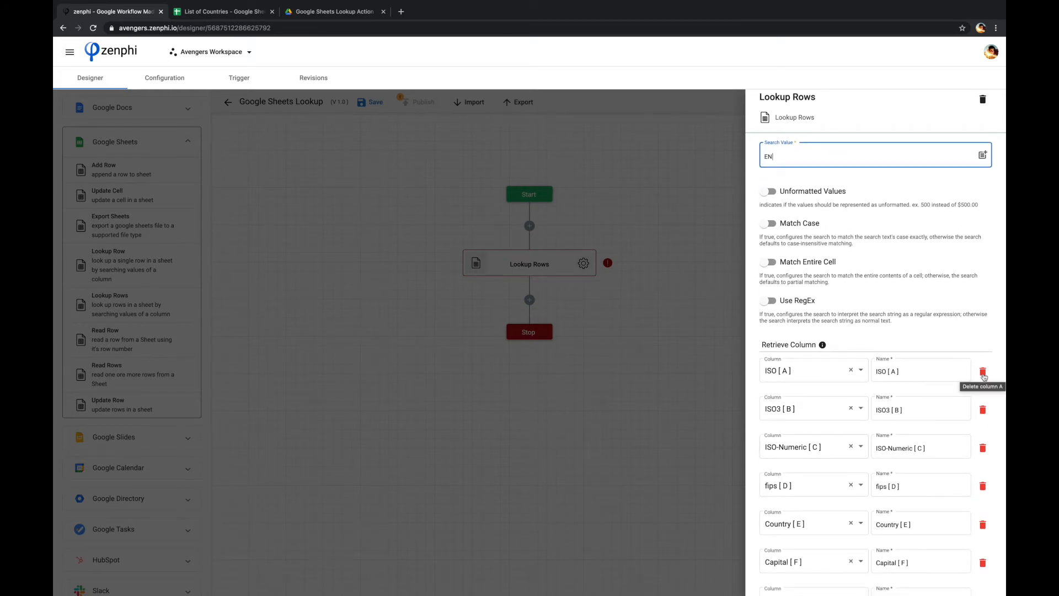
click(982, 409)
click(982, 409)
click(982, 409)
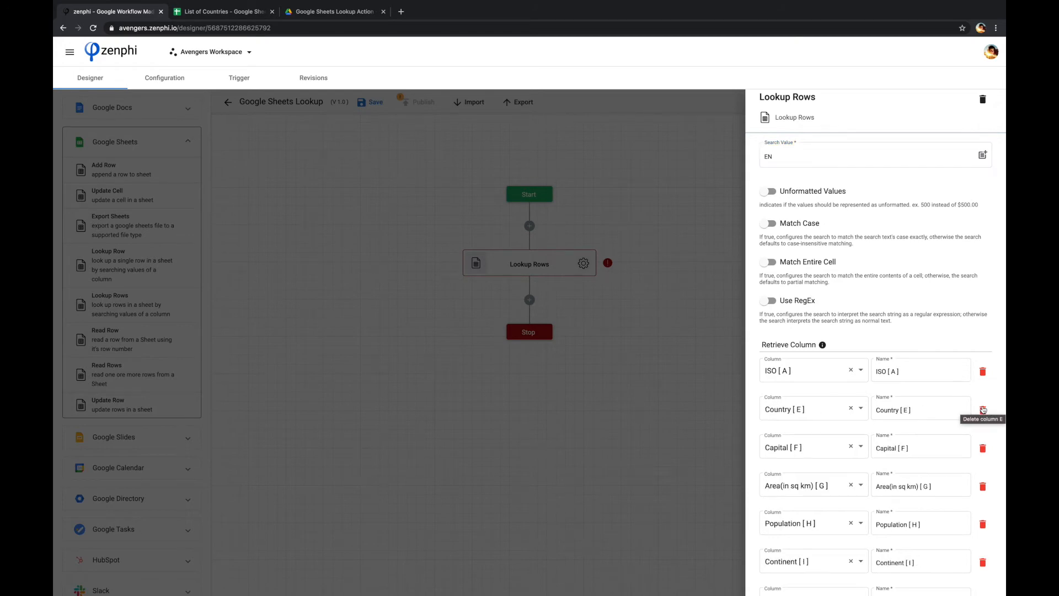
click(982, 448)
triple_click(982, 448)
triple_click(982, 448)
double_click(982, 449)
double_click(982, 449)
click(982, 463)
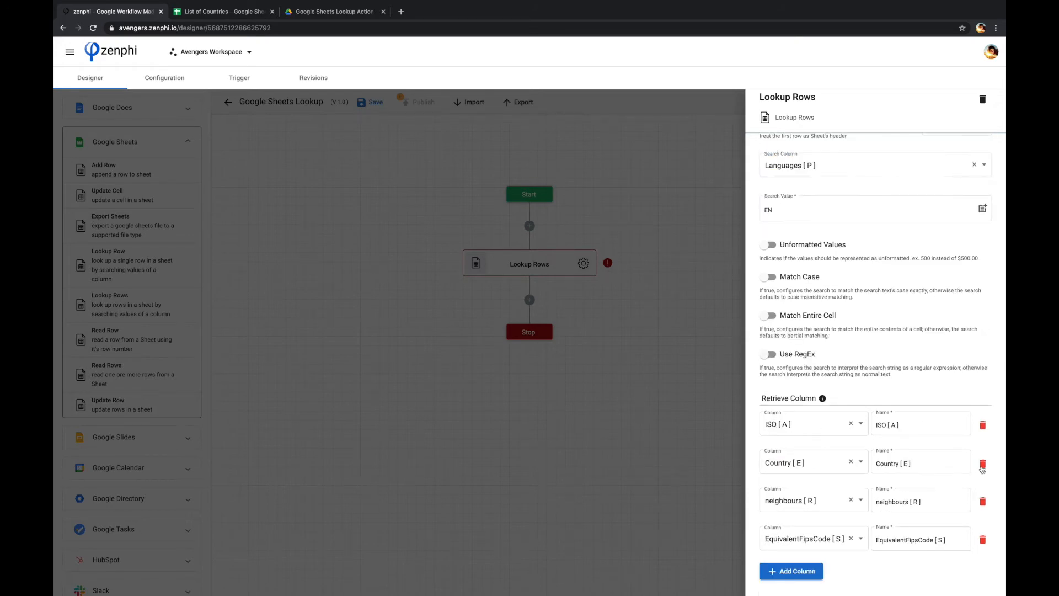
click(982, 501)
click(982, 539)
click(660, 441)
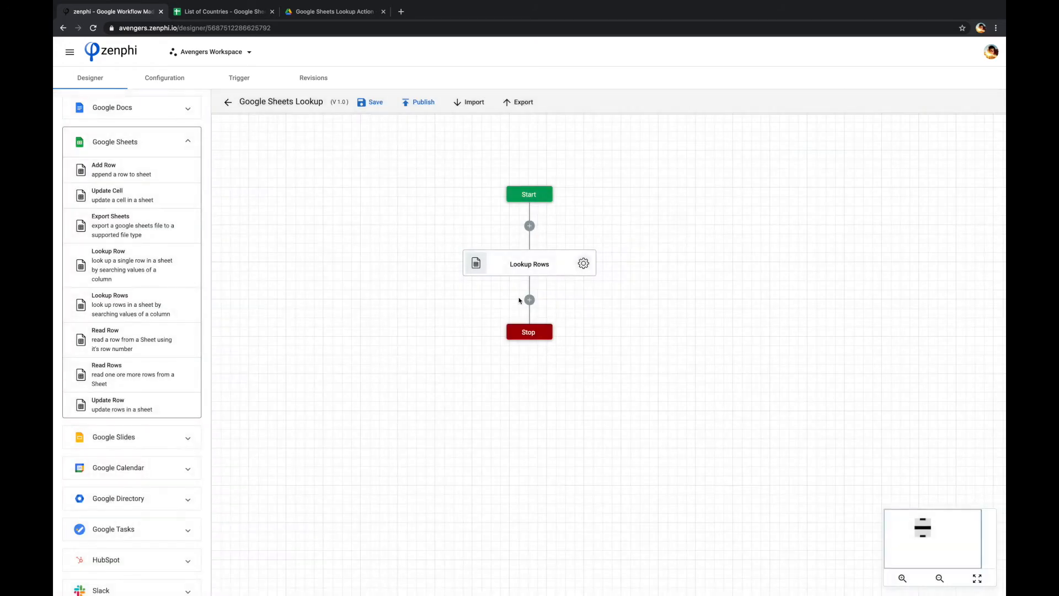
Step: Rename the Lookup Rows action to Lookup Countries
click(583, 263)
double_click(796, 170)
text(Countries)
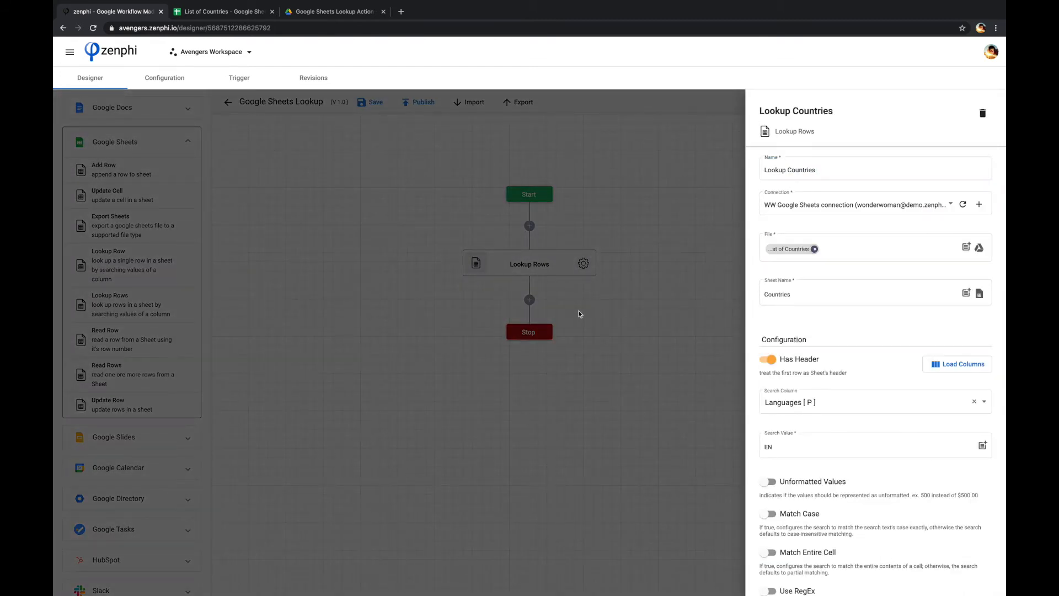
click(577, 310)
Step: Add a Foreach item loop after Lookup Countries and open its settings
scroll(127, 221, up, 8)
click(112, 177)
drag(110, 243, 530, 299)
click(609, 339)
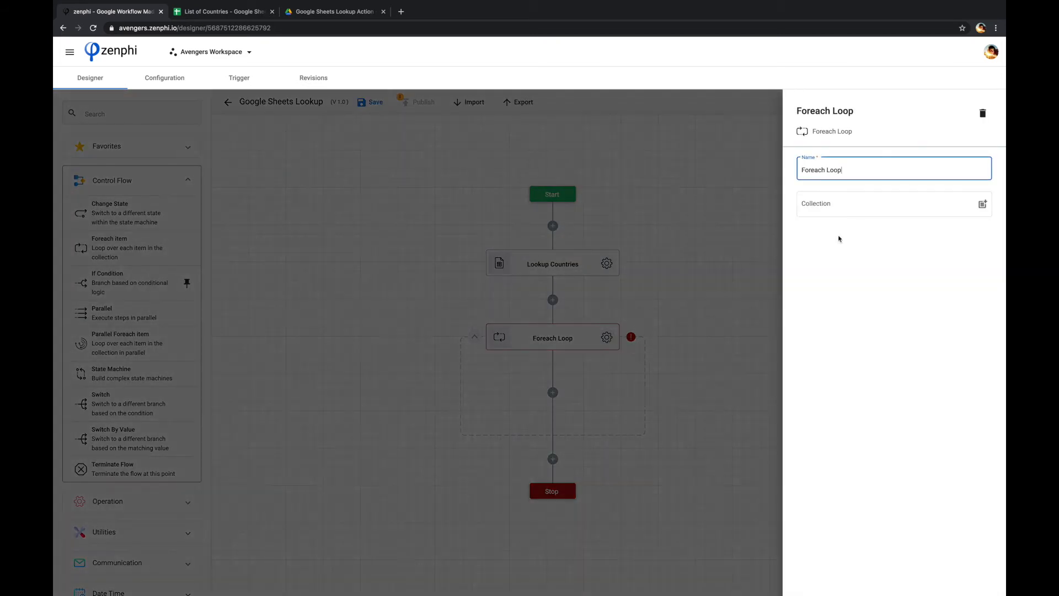
Step: Set the Foreach Loop's collection to the Count token of Lookup Countries
click(982, 204)
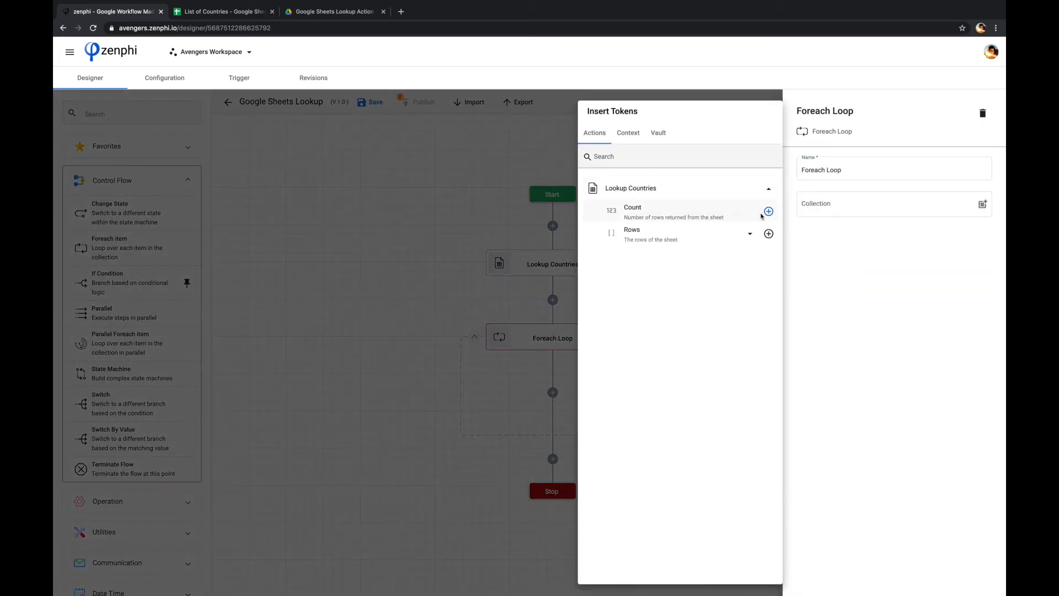
click(768, 212)
click(406, 300)
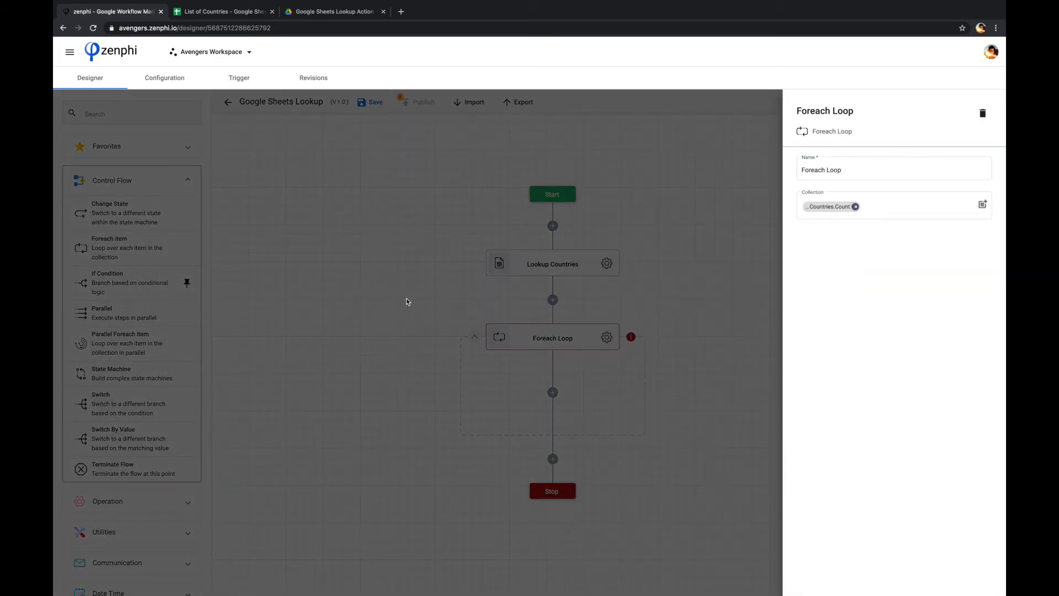
click(318, 354)
Step: Search the actions for "log", add Log To History inside the Foreach Loop, and open its settings
click(110, 112)
text(log)
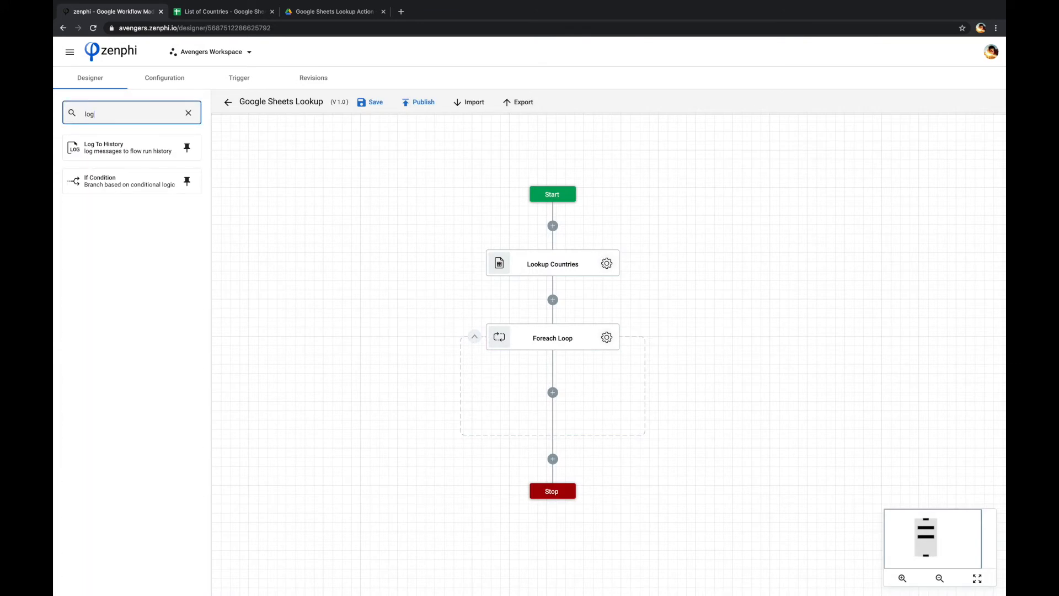
drag(73, 147, 552, 393)
click(607, 429)
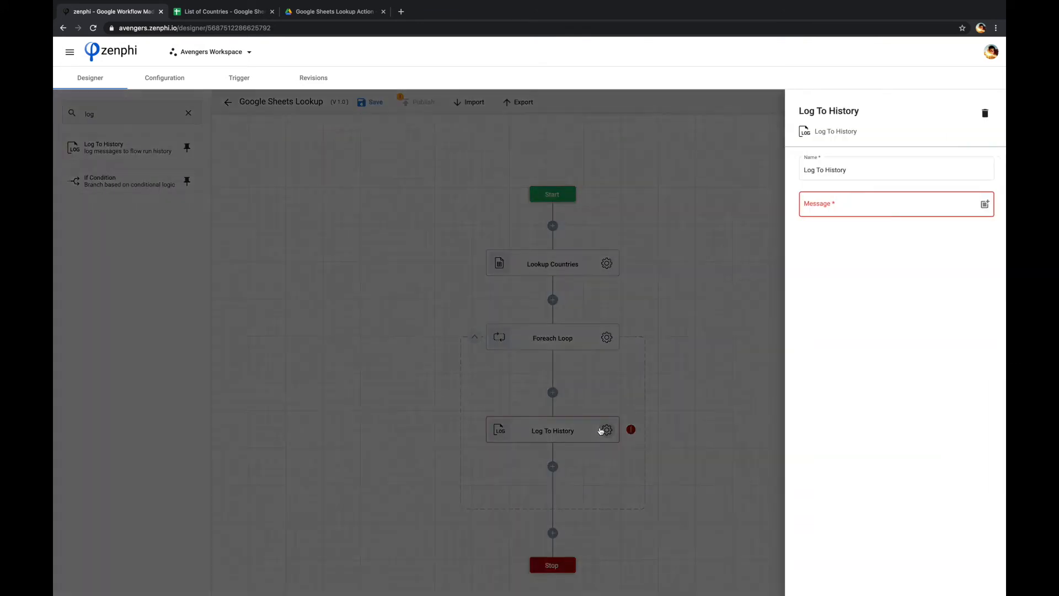
Step: Start the log message with "Country Code: @" and check which tokens the Foreach Loop offers
click(895, 208)
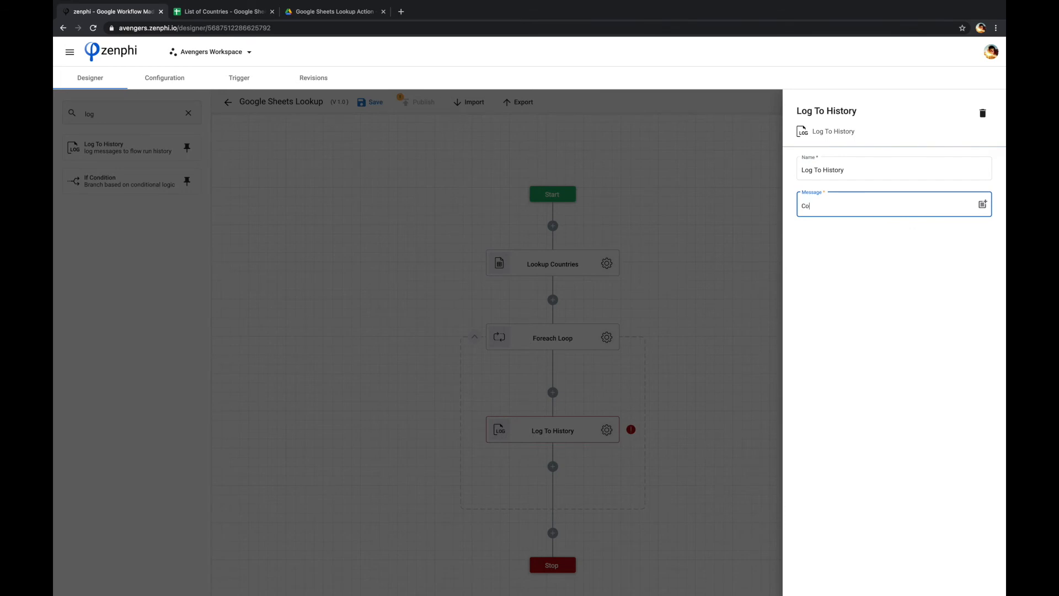
text(Country Code: @)
click(982, 204)
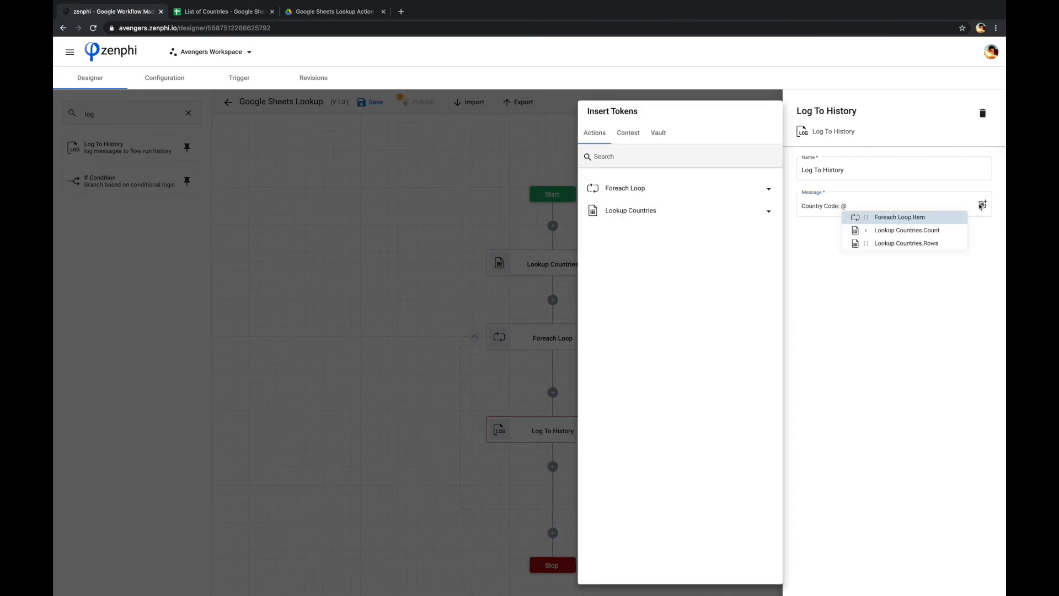
click(651, 187)
click(536, 317)
click(534, 320)
Step: Replace the Foreach Loop's collection with the Rows token of Lookup Countries
click(607, 338)
click(855, 207)
click(982, 204)
click(683, 188)
click(768, 233)
click(599, 411)
click(603, 418)
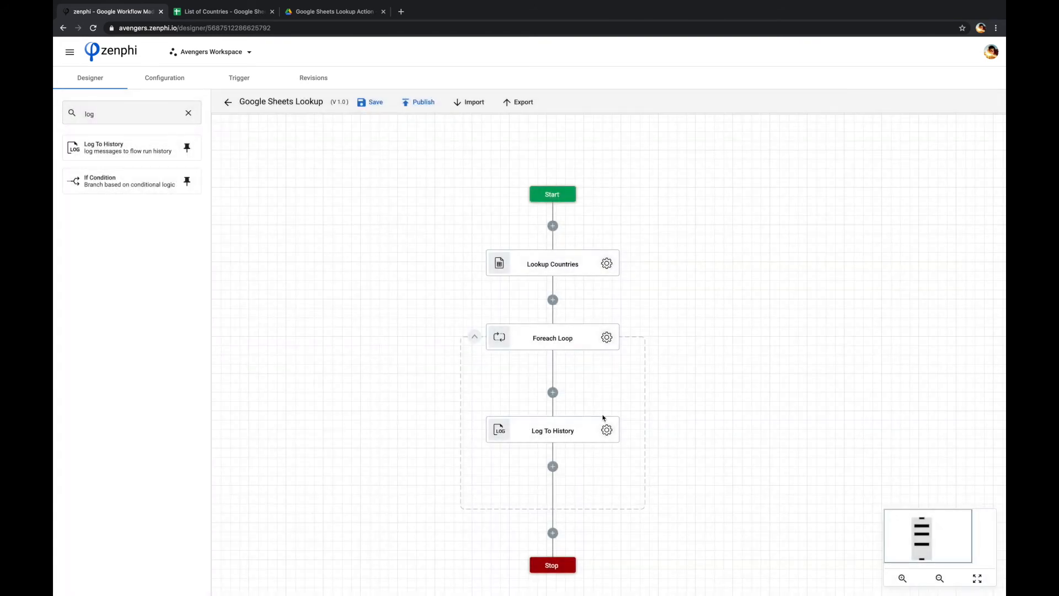
Step: Complete the country code in the Log To History message with the loop item's ISO [ A ] token
click(606, 430)
click(917, 205)
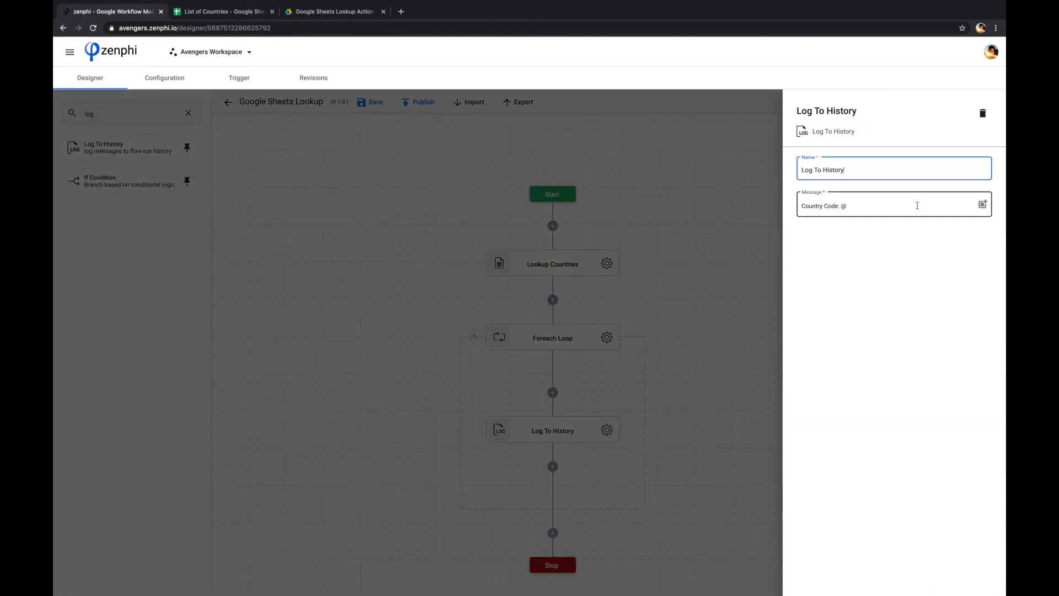
click(932, 230)
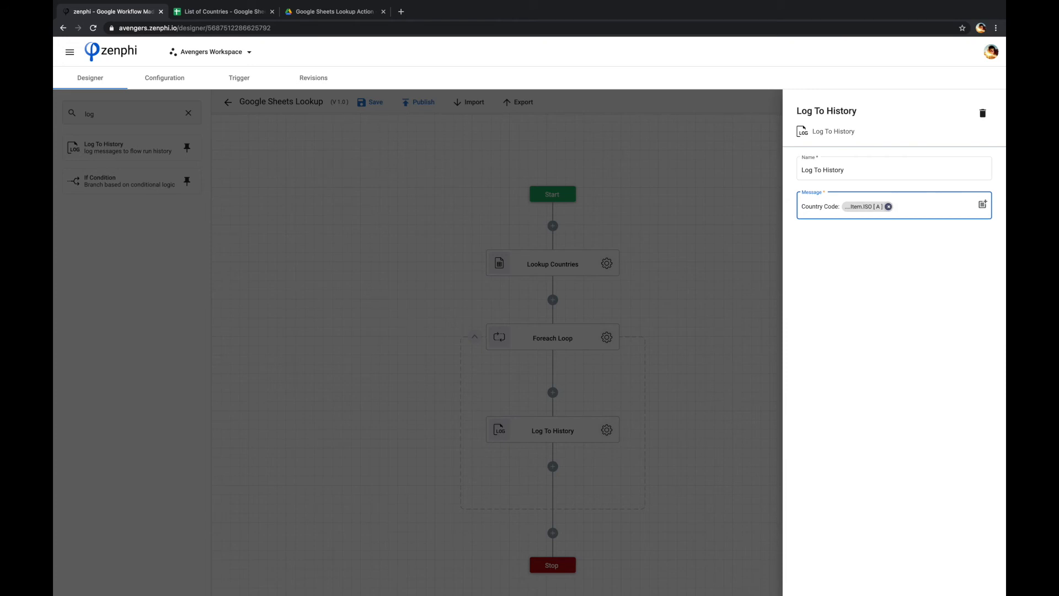
Step: Append "and Country Name is:" to the log message, followed by the loop item's Country token
text(and COuntry Name is: @cou)
key(BackSpace)
key(BackSpace)
key(BackSpace)
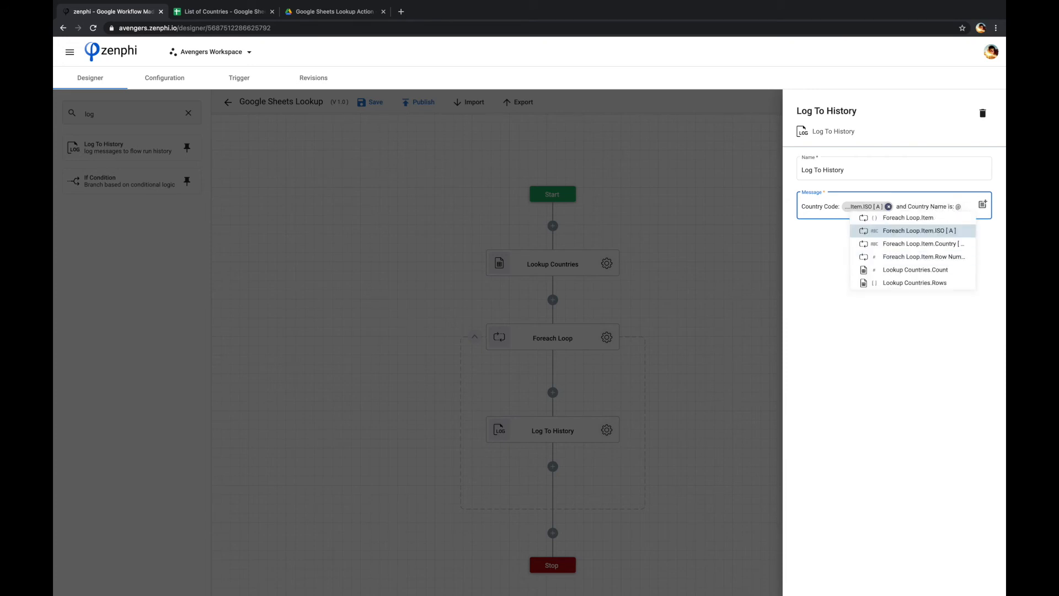
key(Down)
key(Return)
click(691, 254)
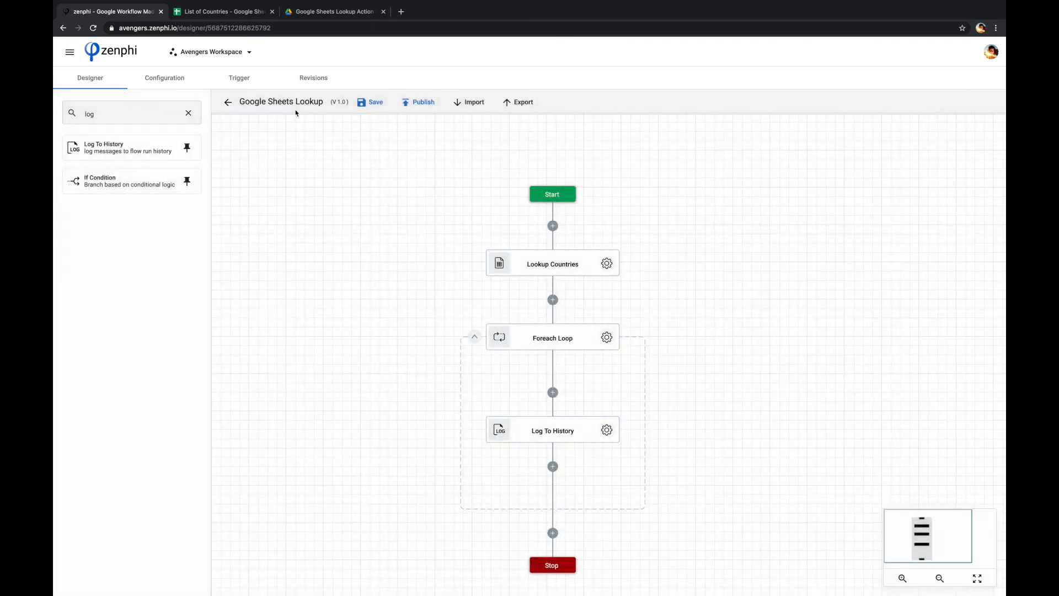
Step: Publish the updated flow and start a manual run of Google Sheets Lookup
click(410, 104)
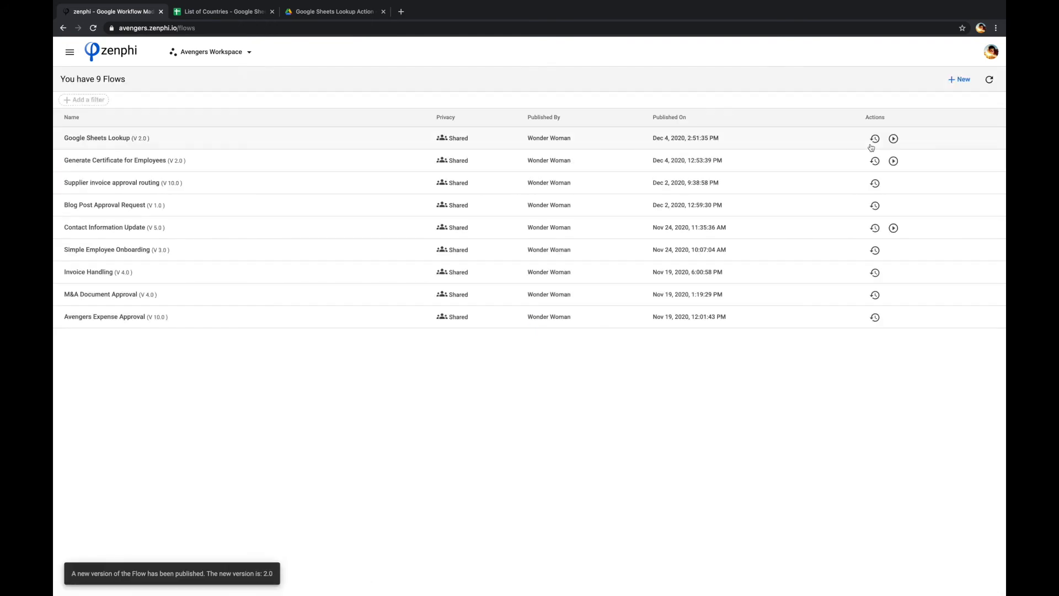
click(894, 138)
click(610, 349)
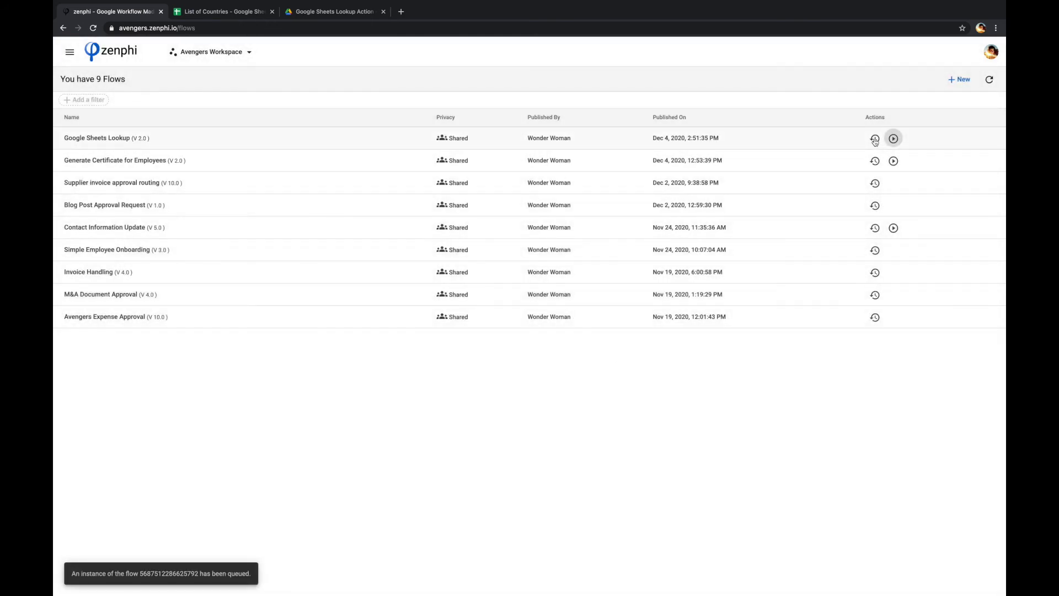
Step: Open the new run of Google Sheets Lookup and refresh its details to follow the log stream
click(96, 142)
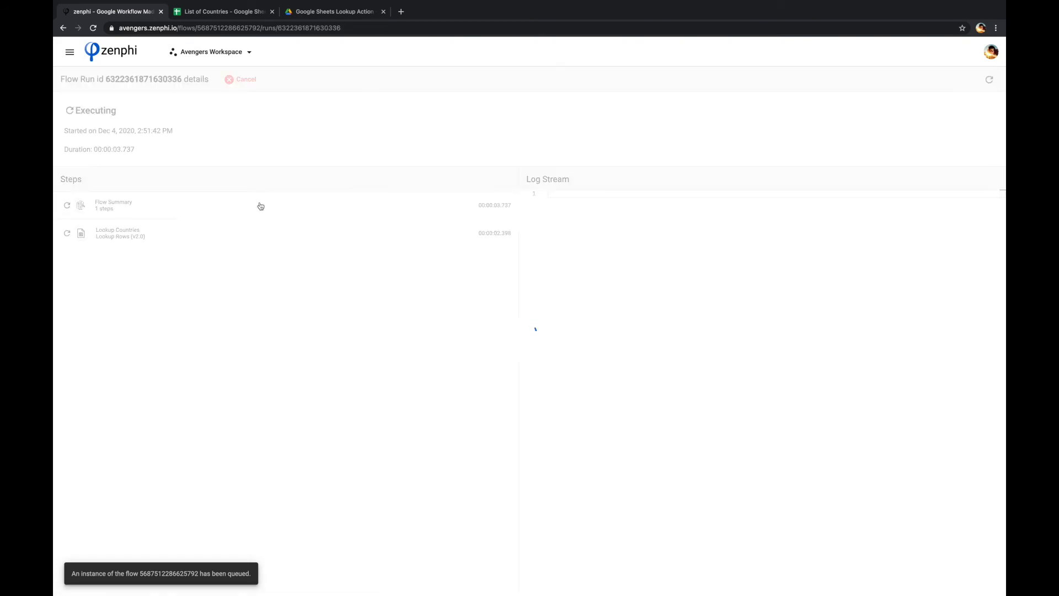
click(989, 80)
click(989, 80)
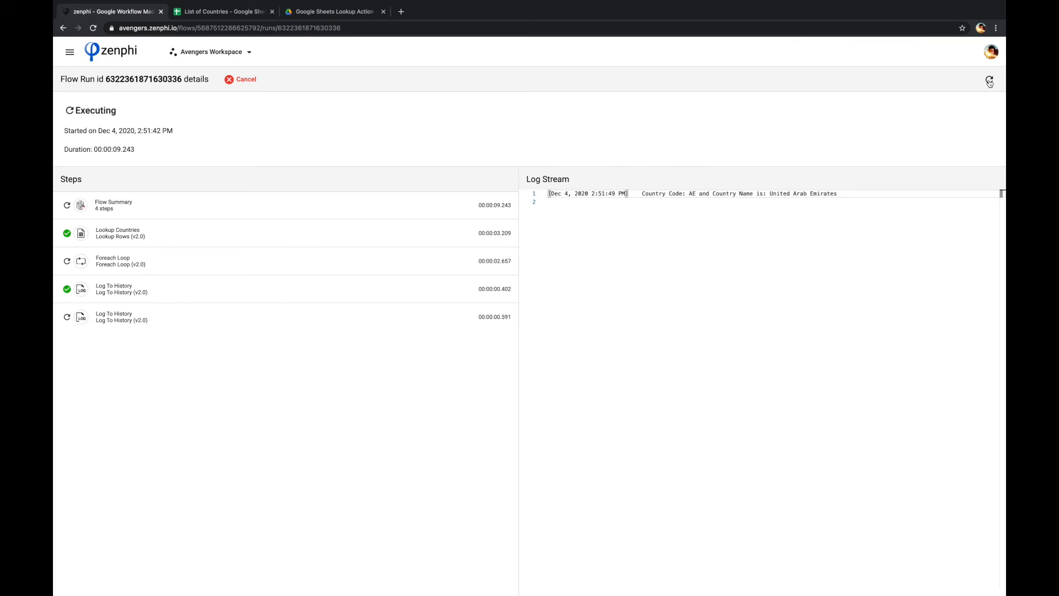
click(989, 81)
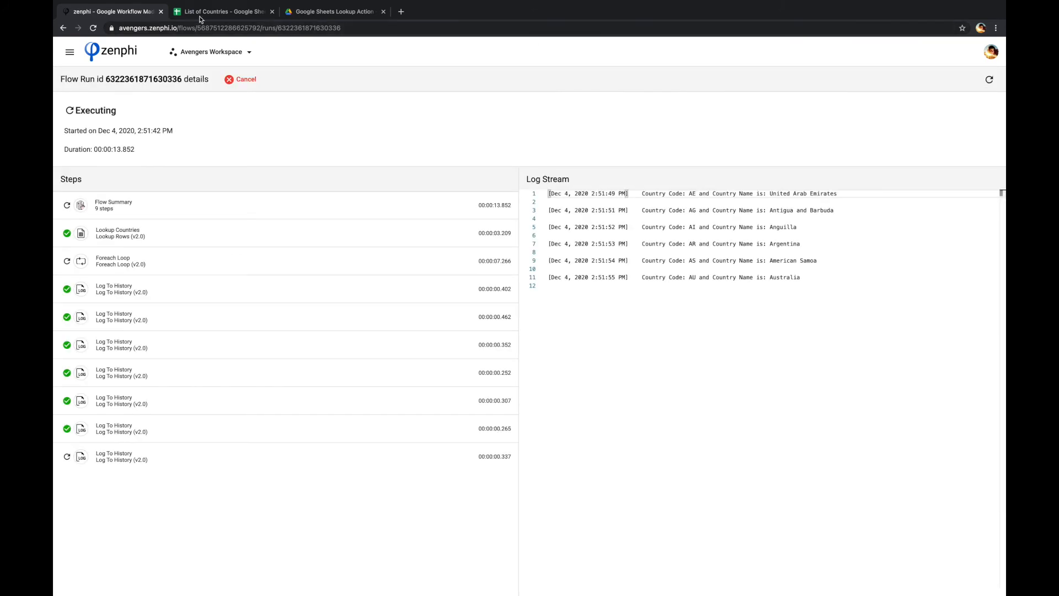
Step: Switch to the List of Countries spreadsheet and examine the ISO, Country and Languages columns against the logged countries
click(220, 11)
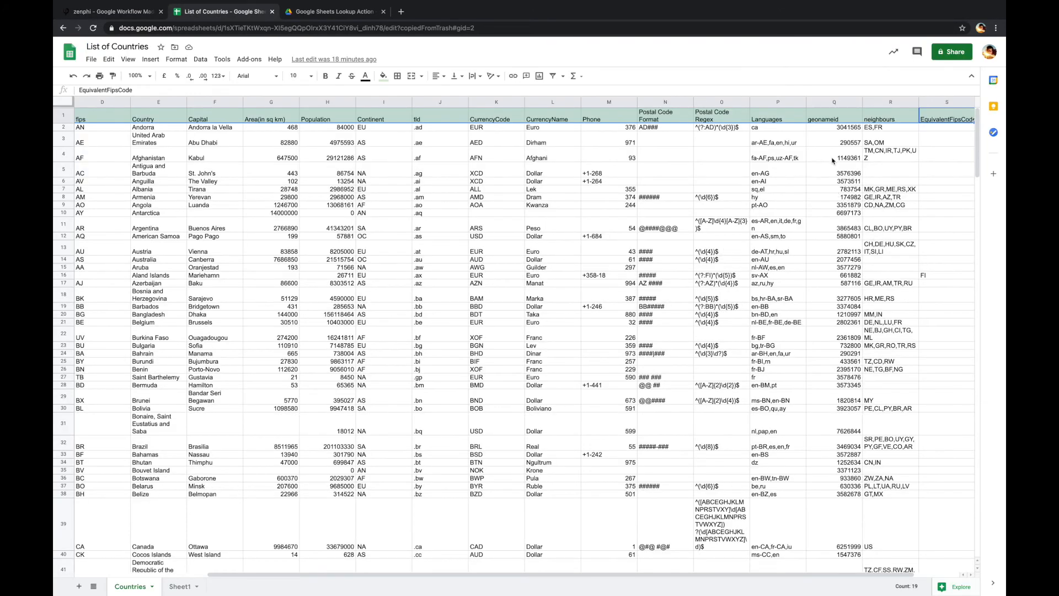
scroll(699, 156, left, 5)
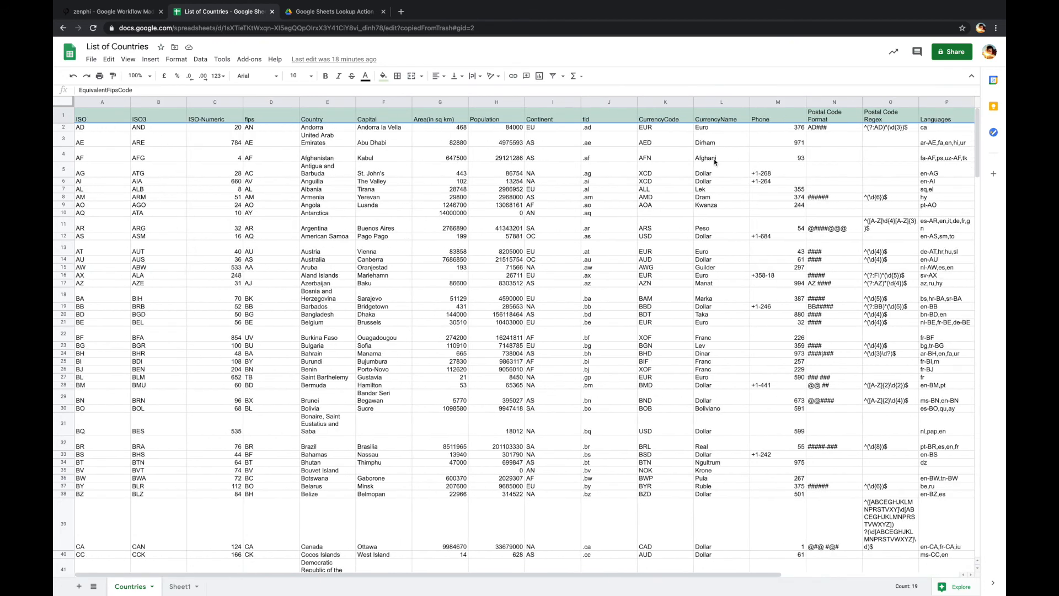
click(944, 197)
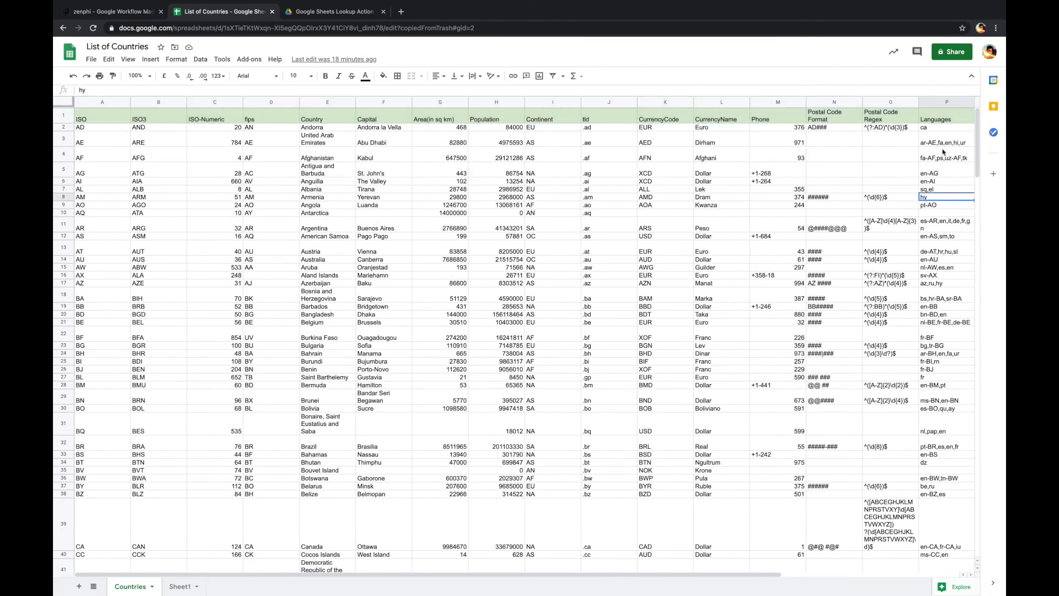
click(334, 12)
Step: Return to the zenphi run details, refresh them, and review the country entries in the log stream
click(124, 8)
click(988, 79)
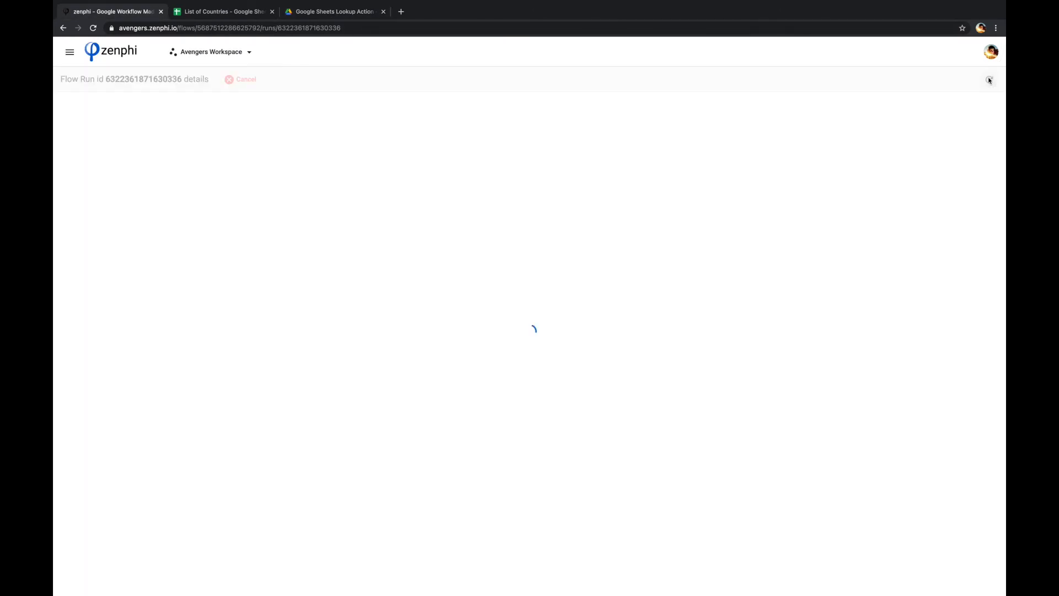
scroll(842, 404, down, 5)
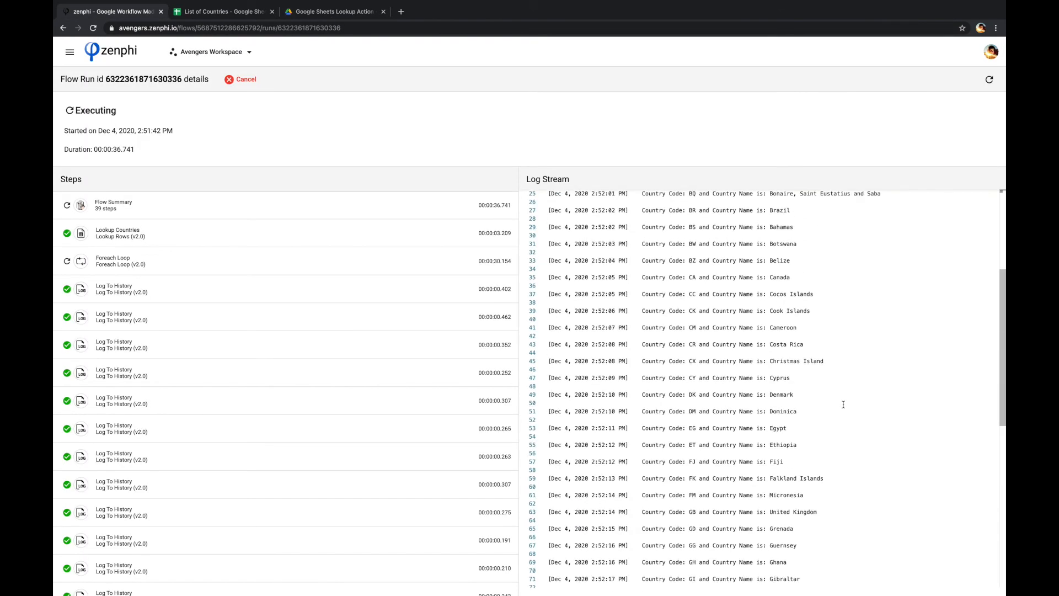